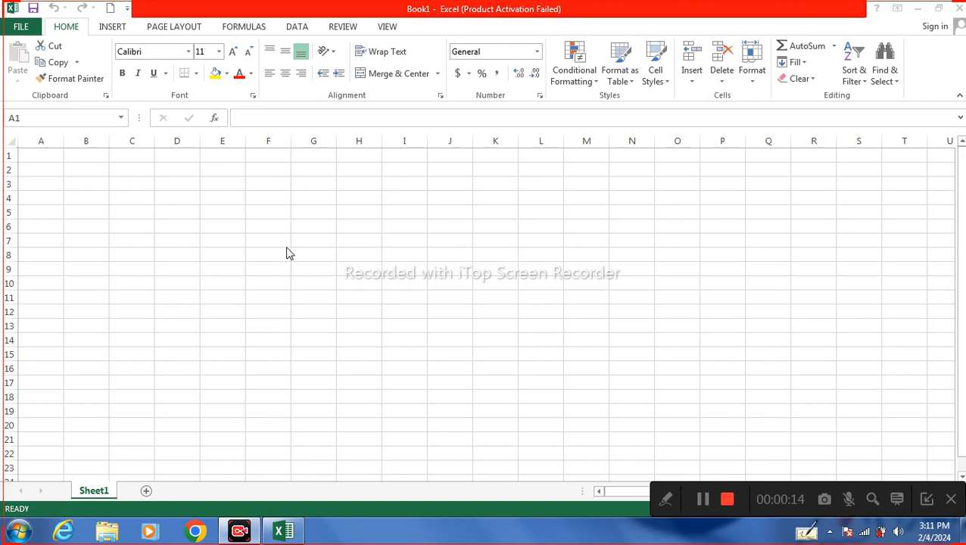
Step: Merge and center cells A1 through H1 to form a title row
click(49, 155)
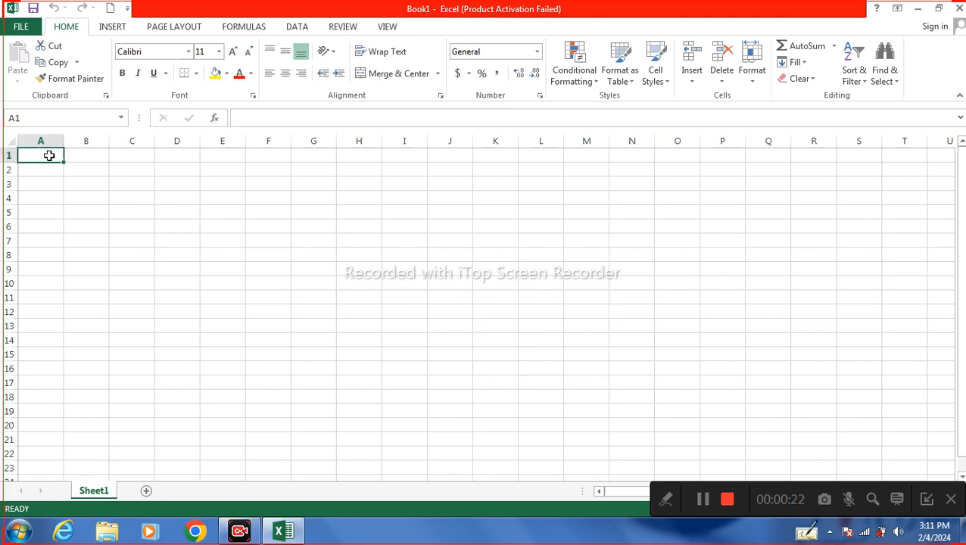
drag(48, 155, 383, 155)
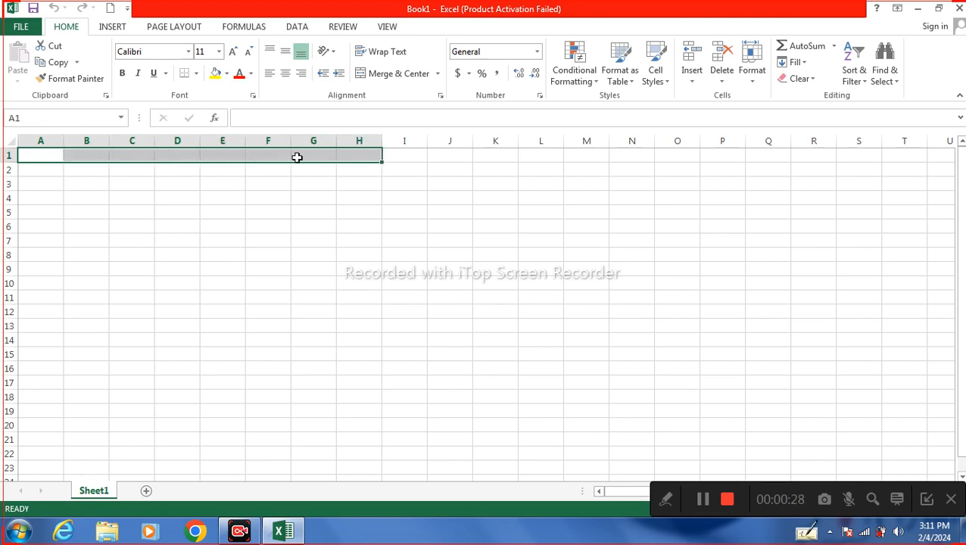
click(392, 75)
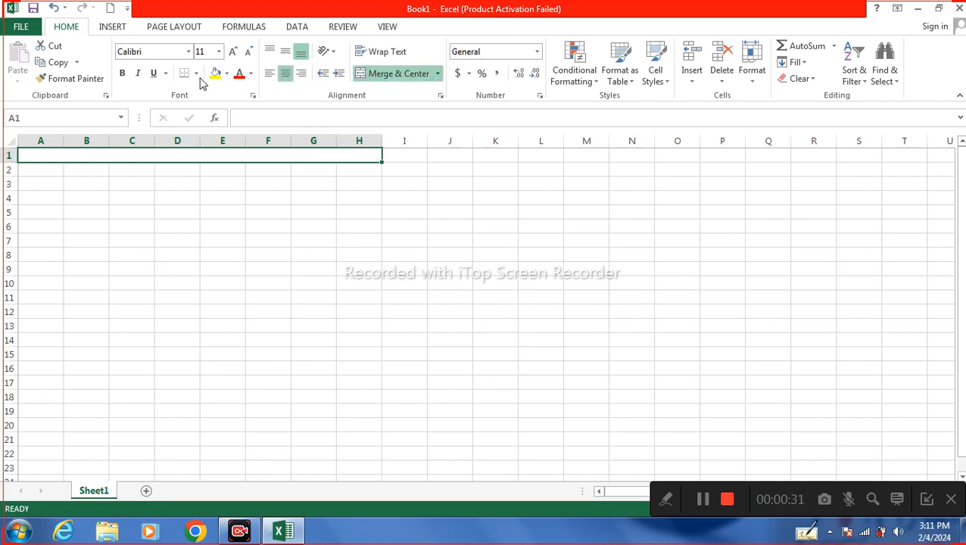
Step: Increase the merged title cell's font size to 18 and enter SALE REPORT in it
click(233, 53)
click(232, 54)
click(232, 54)
click(233, 56)
text(SA)
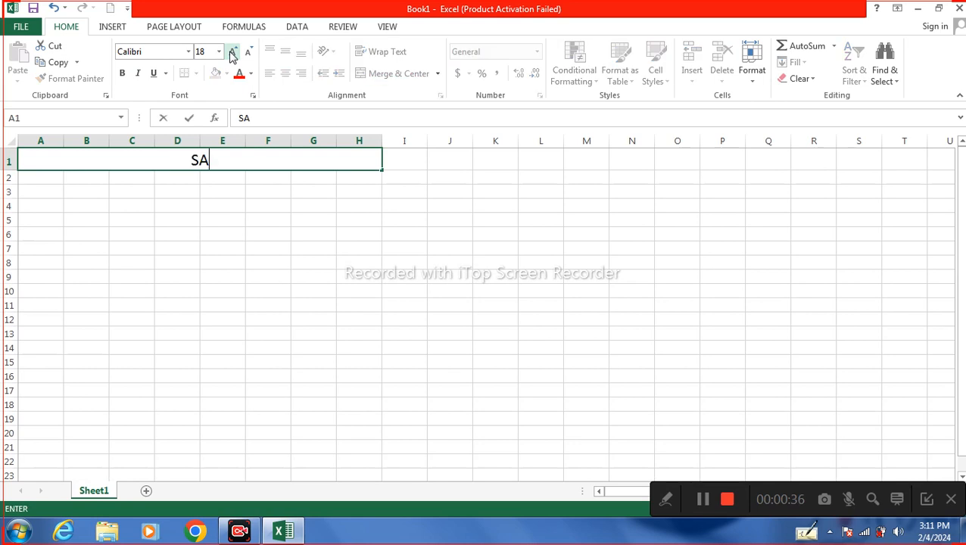
text(LE REPORT)
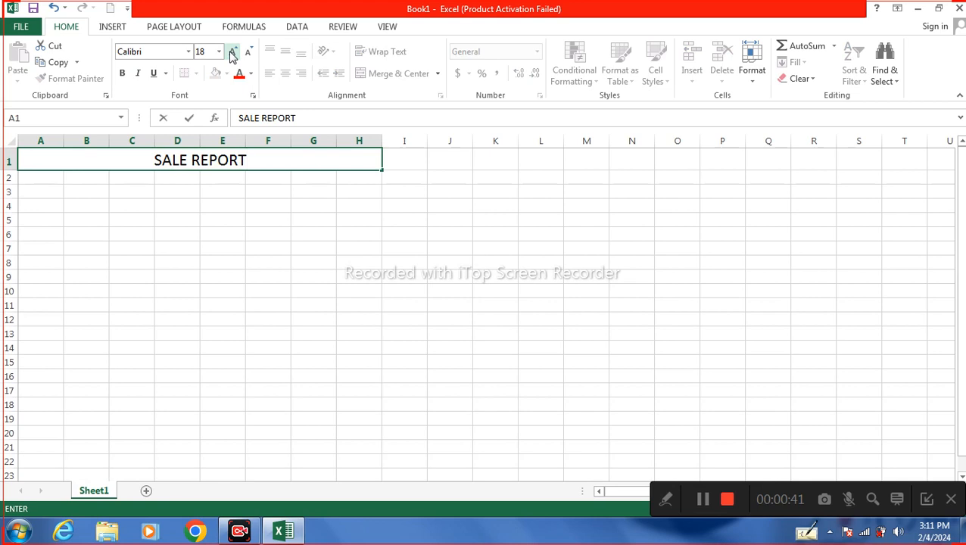
Step: Fill the SALE REPORT title cell with a light gray theme color
click(227, 190)
click(216, 158)
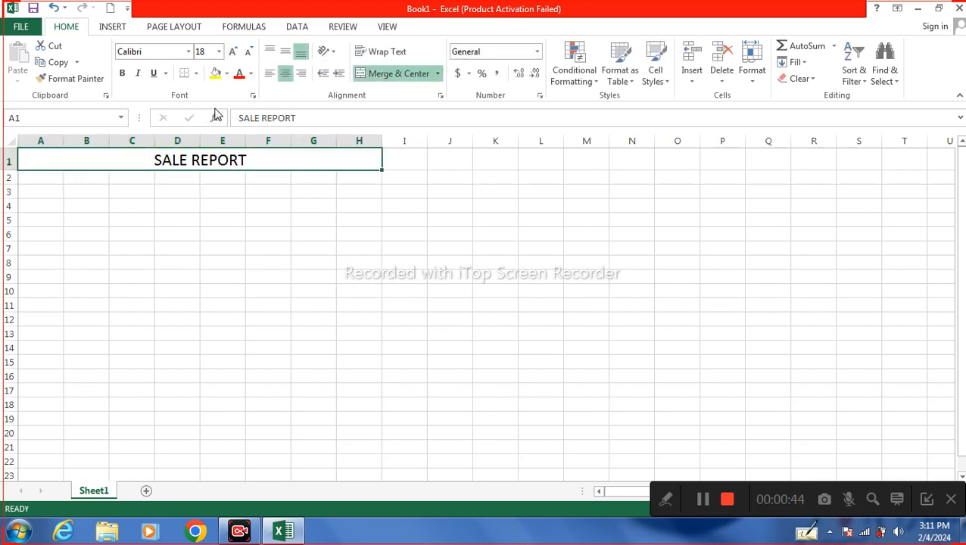
click(227, 73)
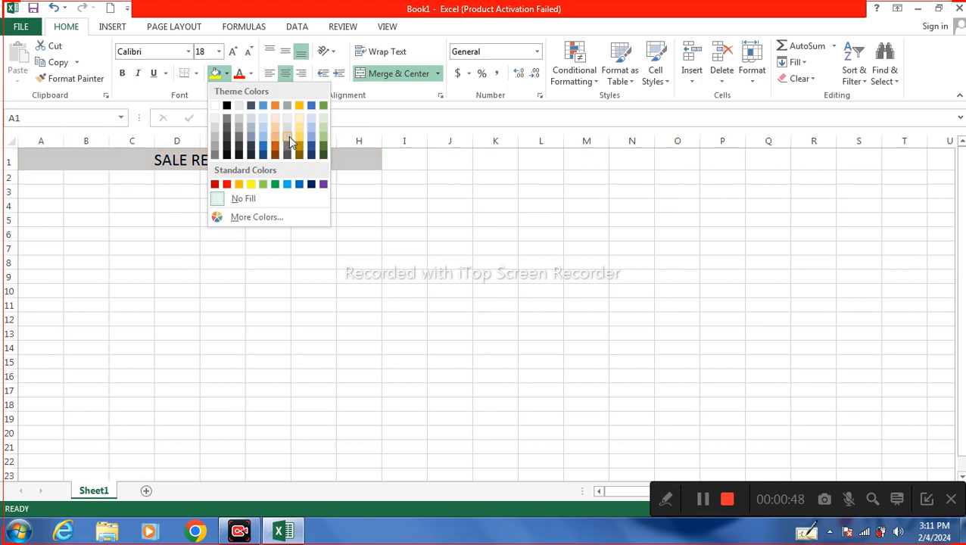
click(285, 137)
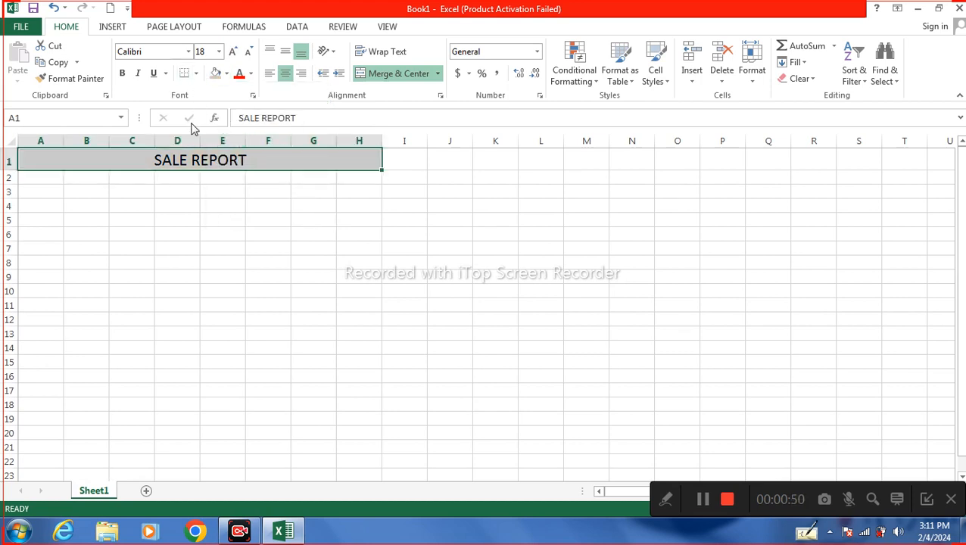
click(36, 177)
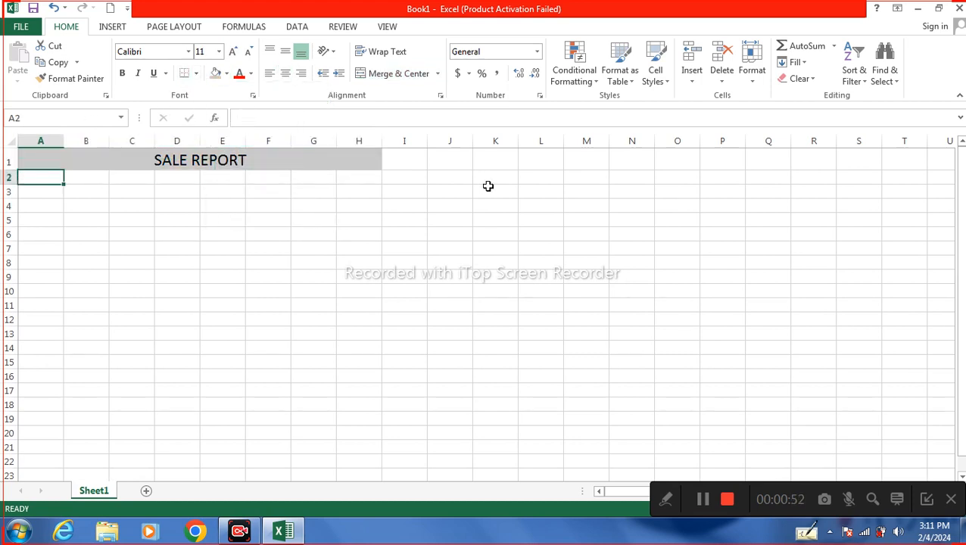
text(101)
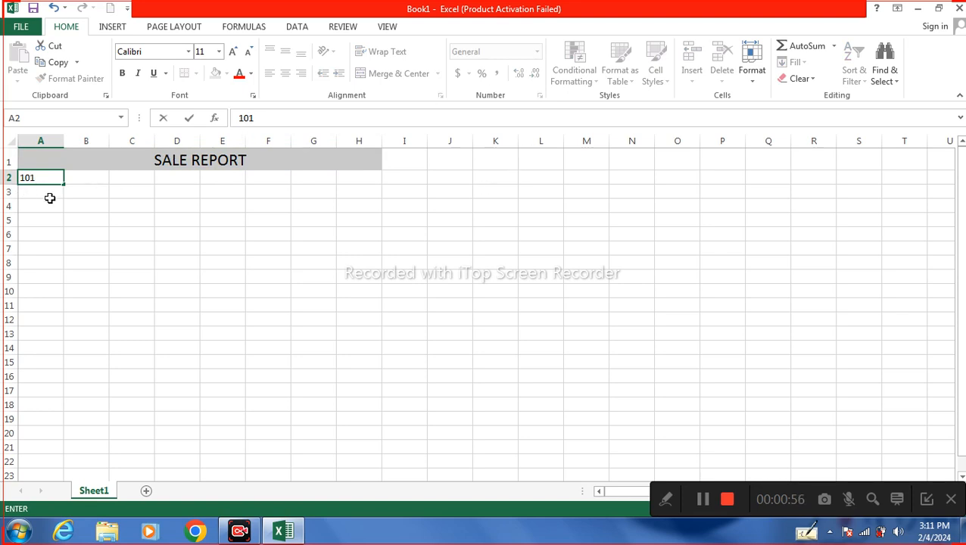
key(BackSpace)
key(BackSpace)
key(BackSpace)
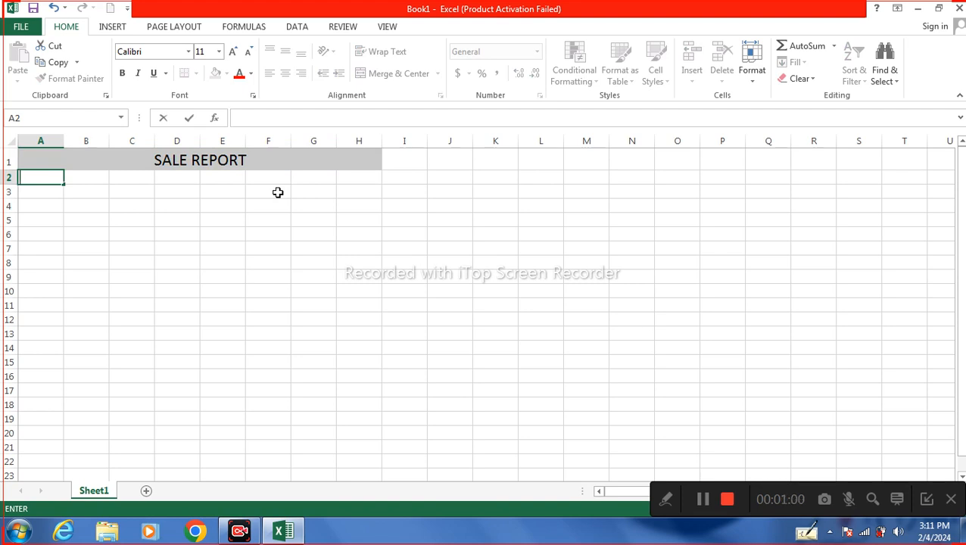
Step: Enter the column headings Ino, It Name and Co name in cells A2 to C2
text(Ino)
key(Tab)
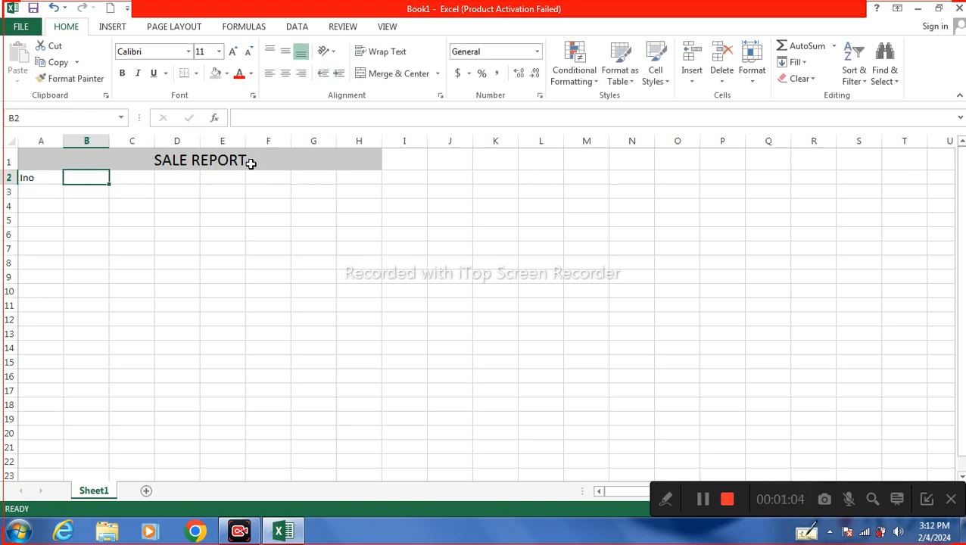
text(It Nam)
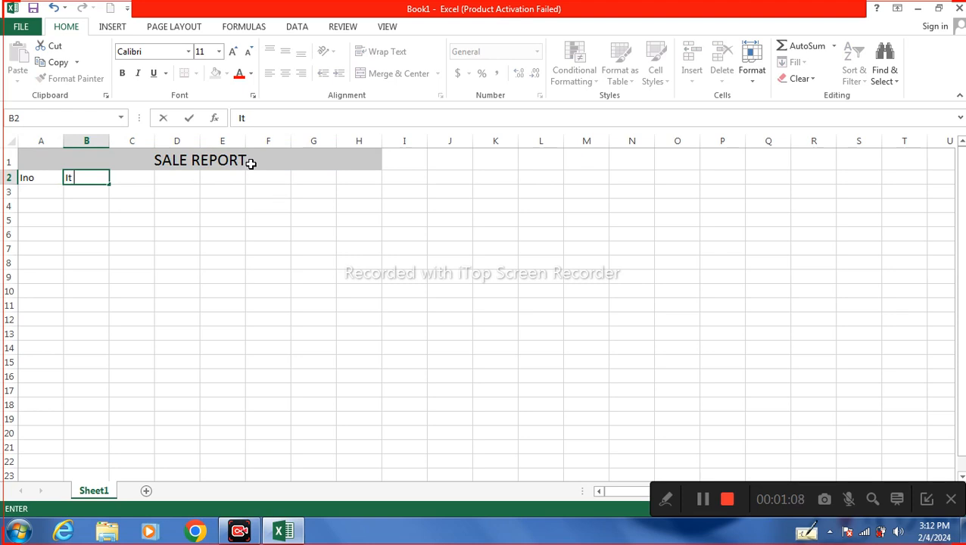
text(e)
key(Tab)
text(c)
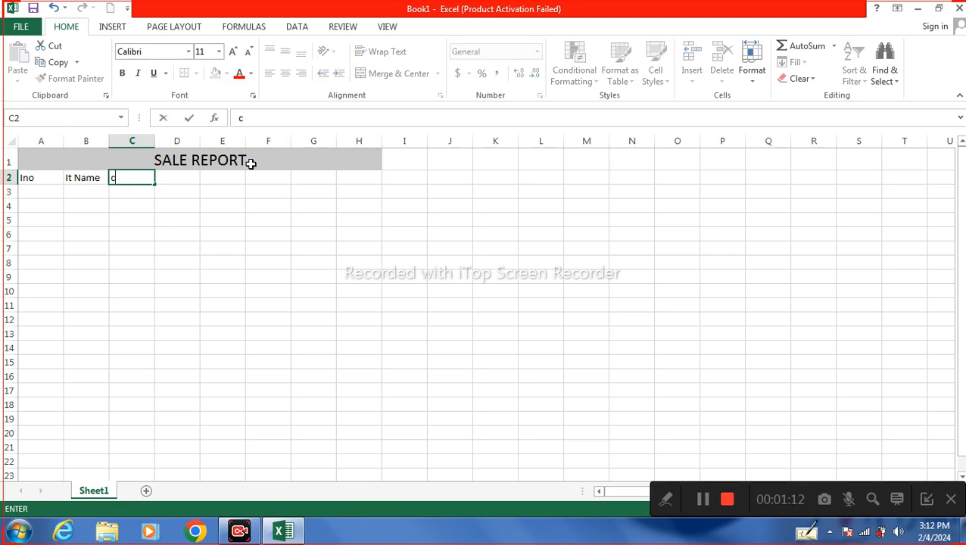
key(BackSpace)
text(Co name)
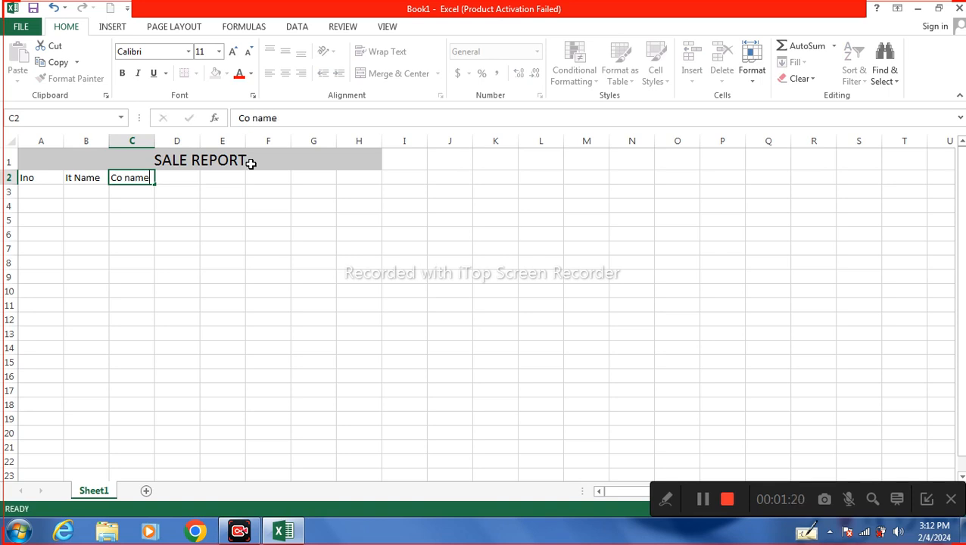
Step: Enter the column headings Rate, Qty and Total in cells D2 to F2
key(Tab)
text(Rate)
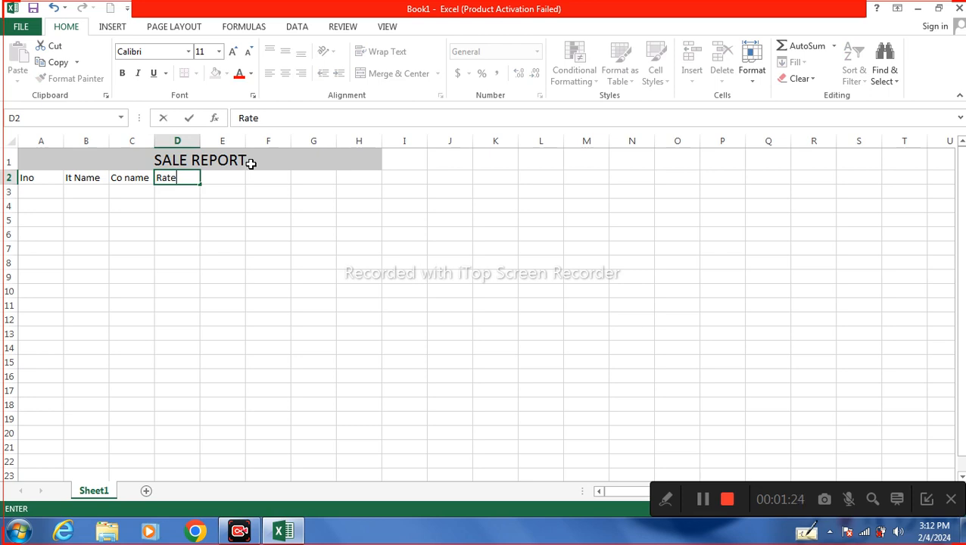
key(Tab)
text(Qty)
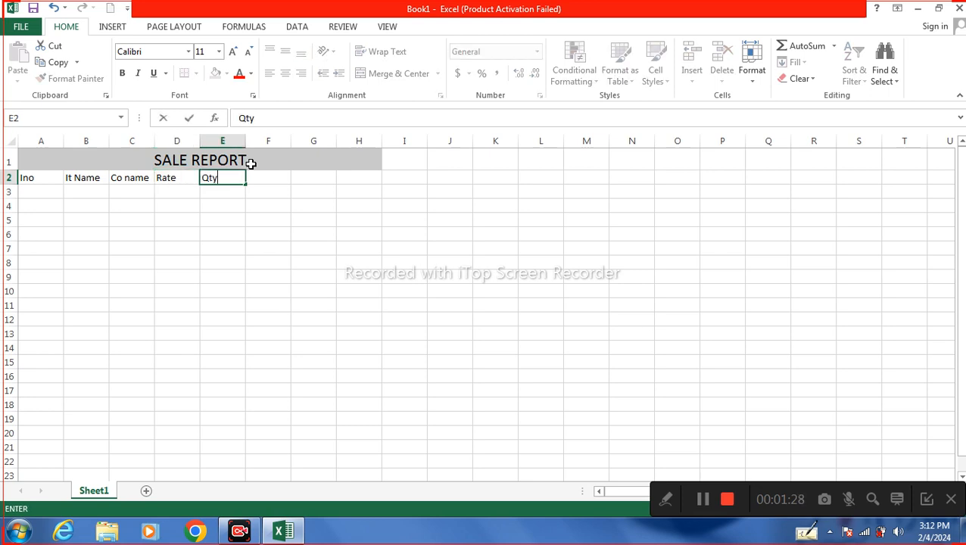
key(Tab)
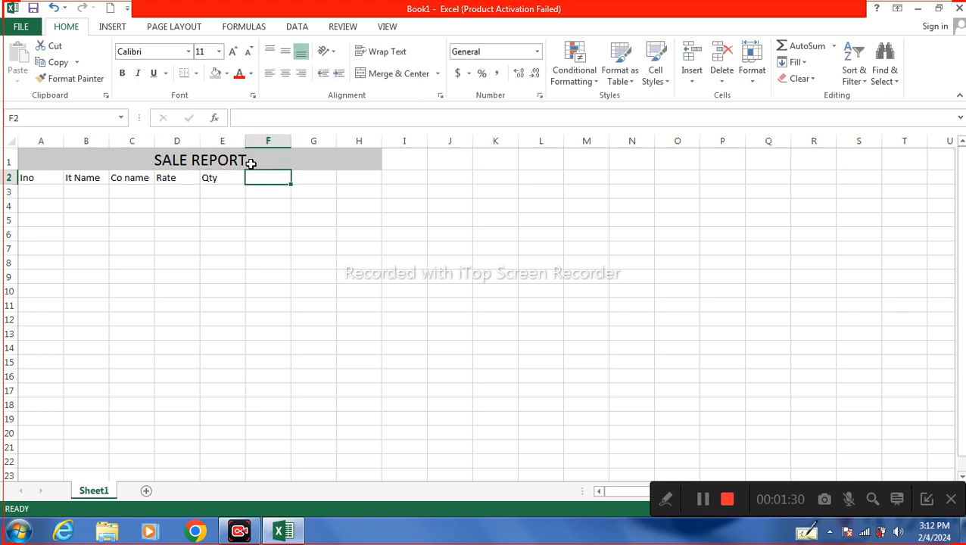
text(Tp)
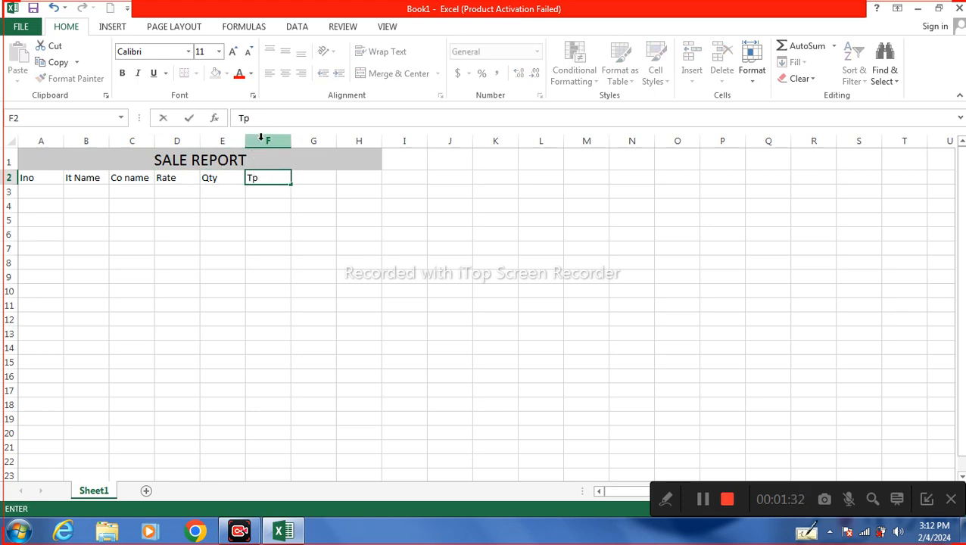
key(BackSpace)
text(otoal)
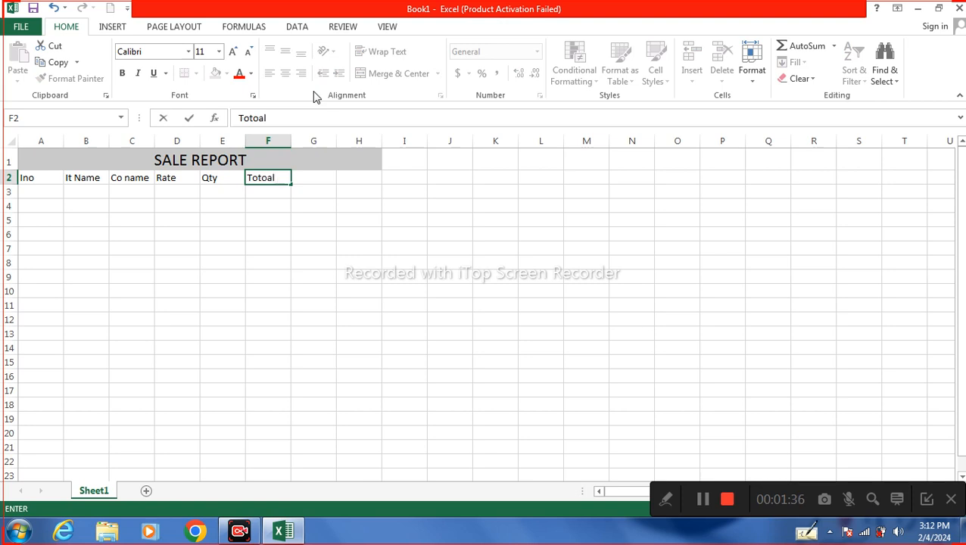
key(BackSpace)
key(BackSpace)
text(al)
Step: Enter the column headings Received and Balance in cells G2 and H2
key(Tab)
text(R)
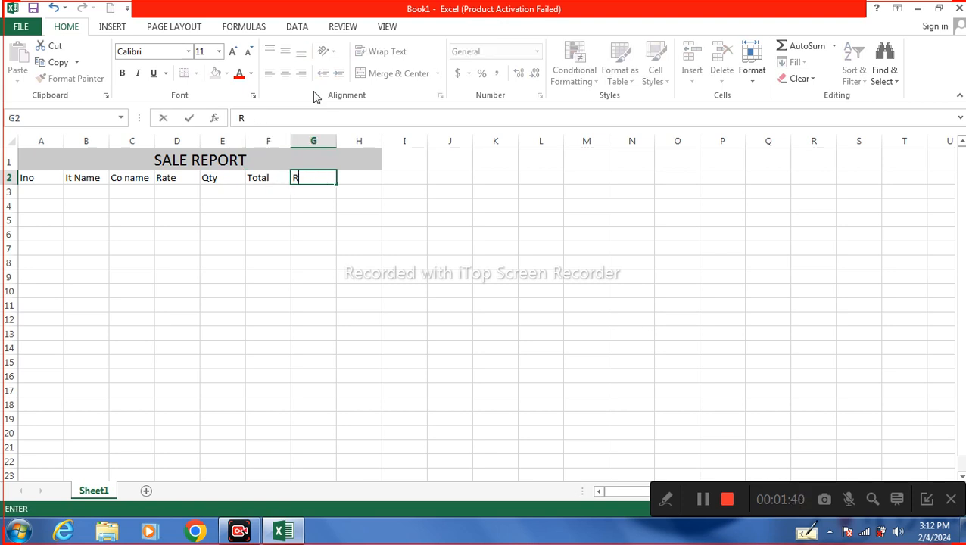
text(eceived)
key(Tab)
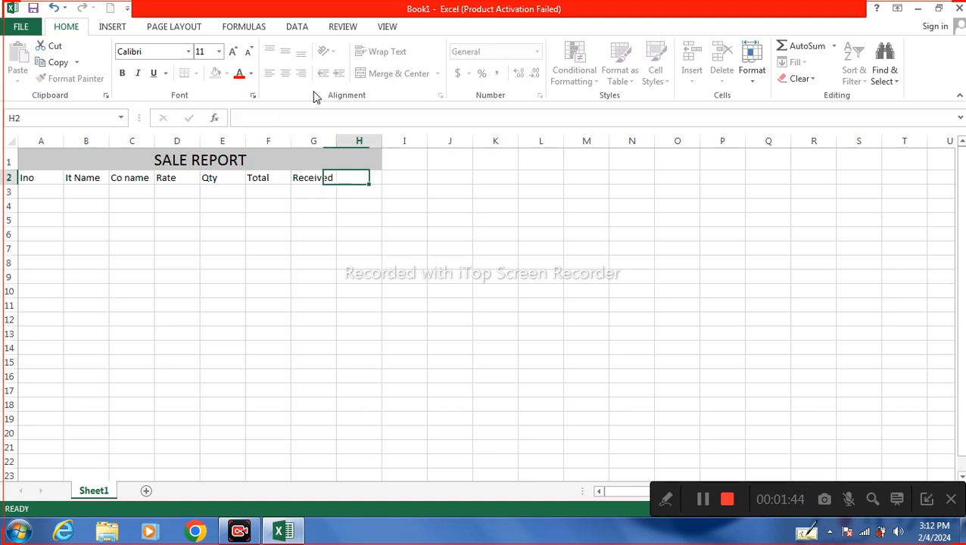
text(Bal;)
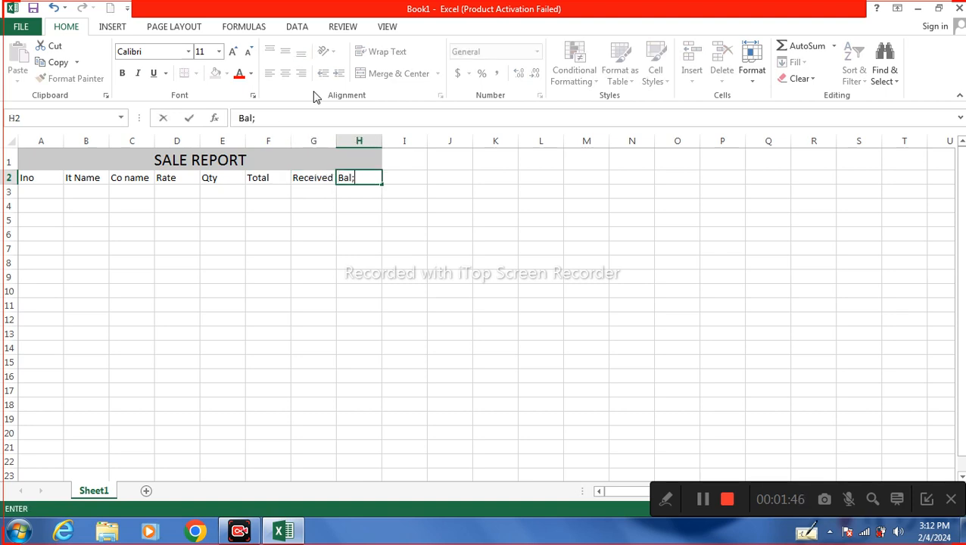
text(n)
key(BackSpace)
key(BackSpace)
text(ance)
Step: Enter 101 in A3 and fill it down to A7 as a series to number the items
click(48, 188)
text(101)
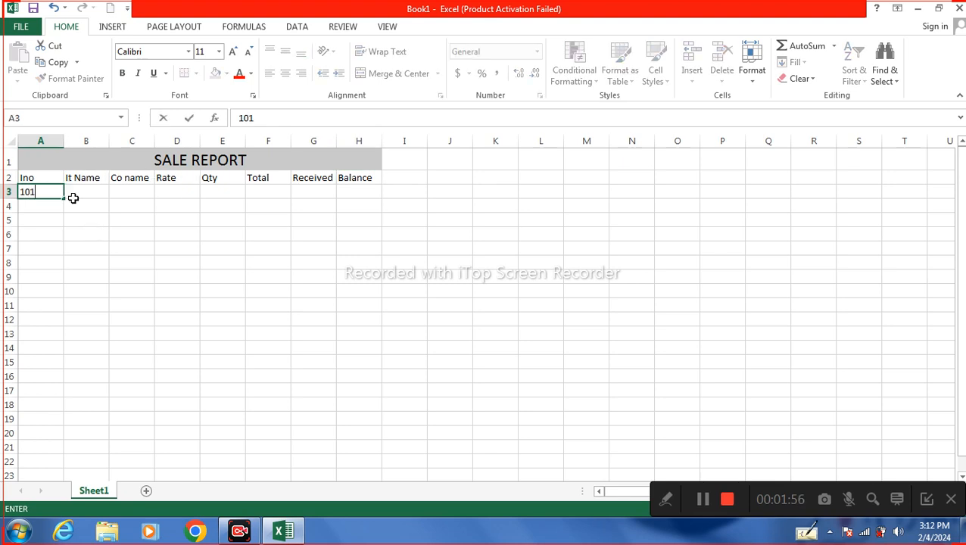
drag(64, 199, 67, 259)
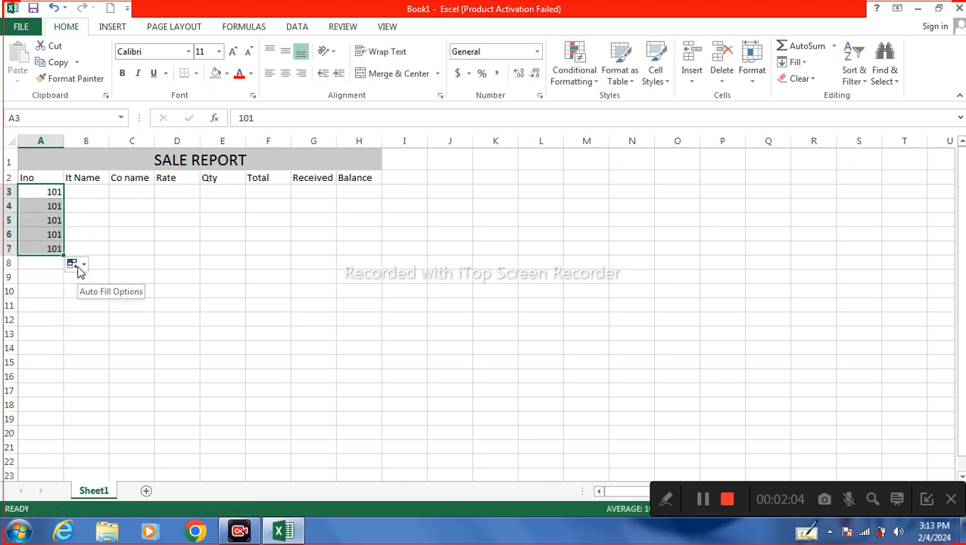
click(79, 270)
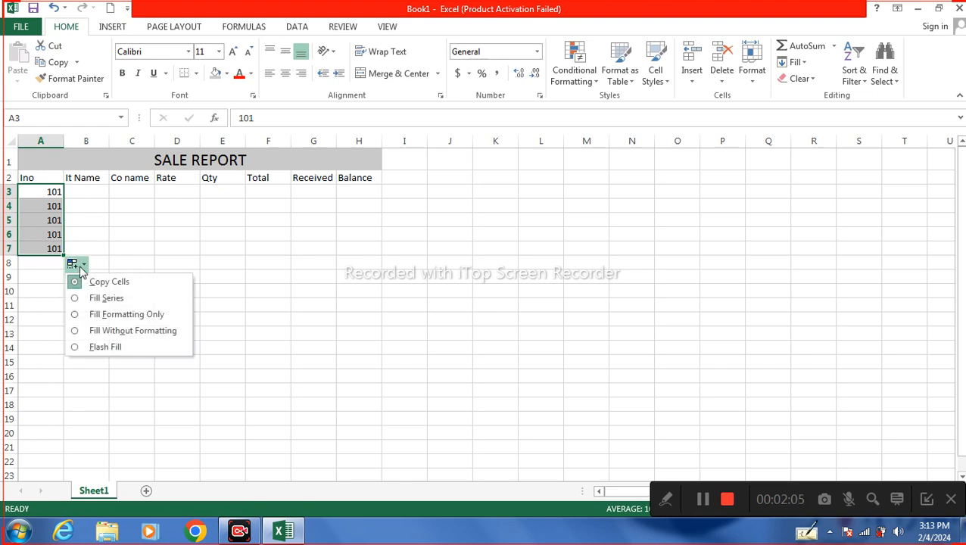
click(127, 299)
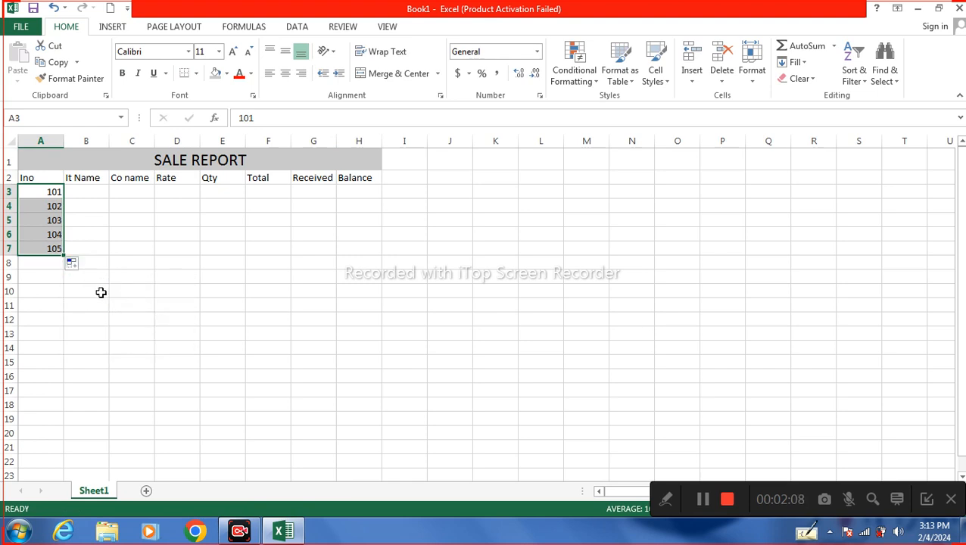
Step: Enter the item names pen, pencil and ruler in cells B3 to B5
click(82, 193)
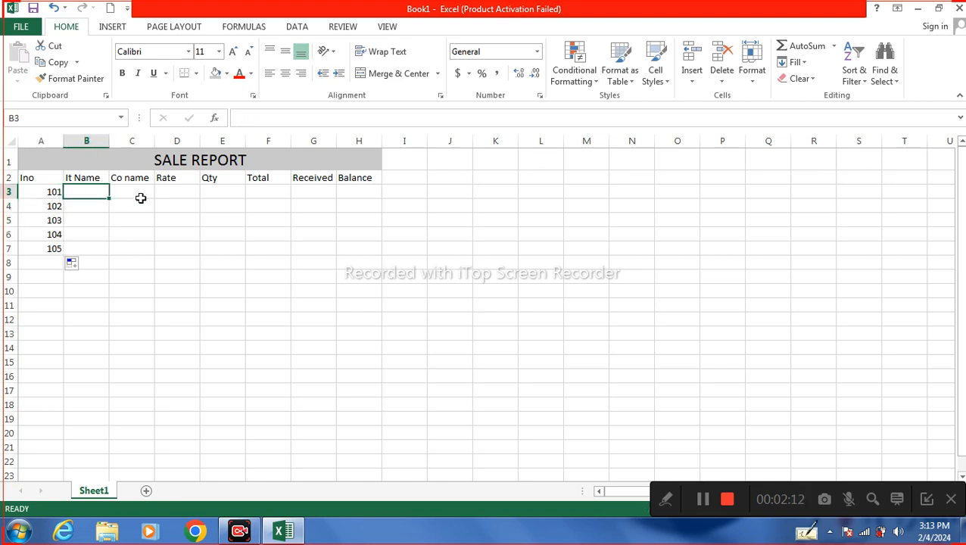
text(pem)
key(BackSpace)
text(n)
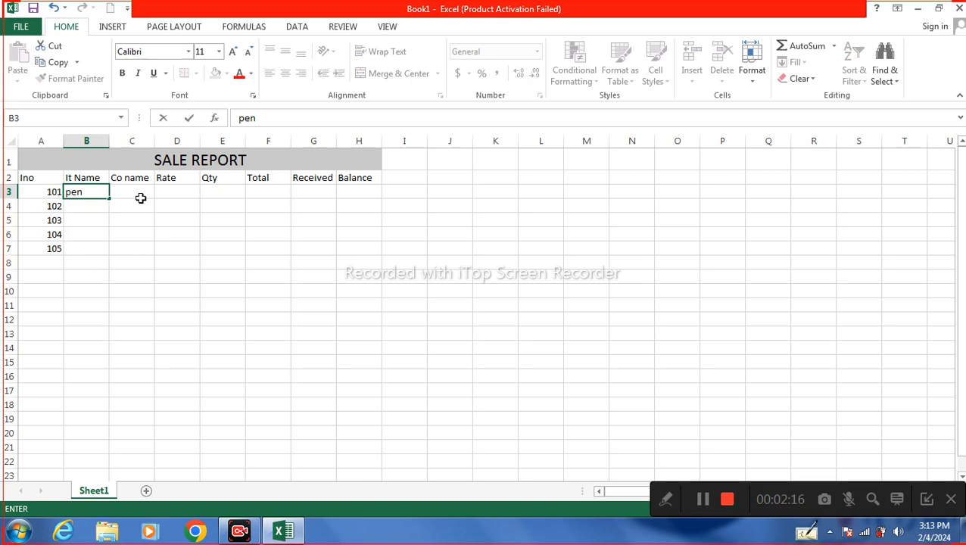
key(Return)
text(pen)
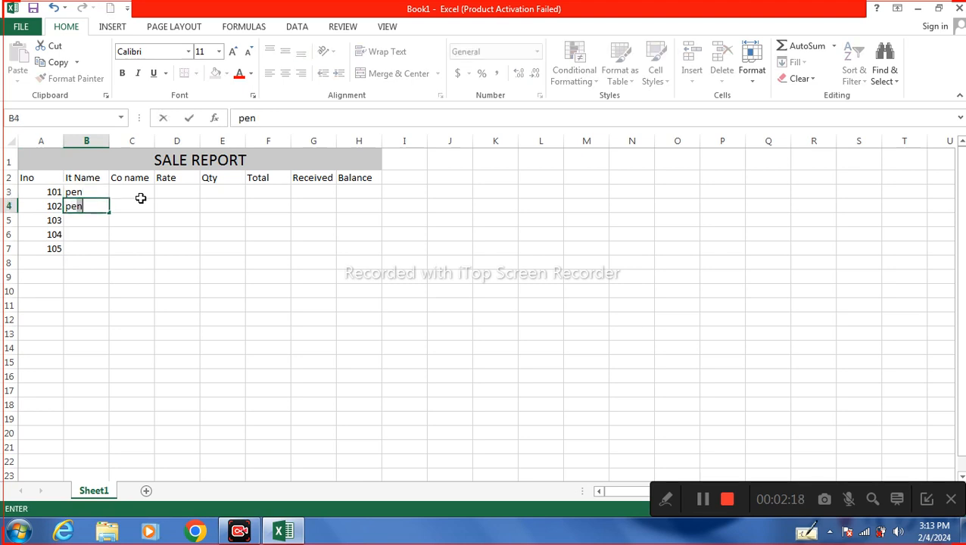
text(cil)
key(Return)
text(ru)
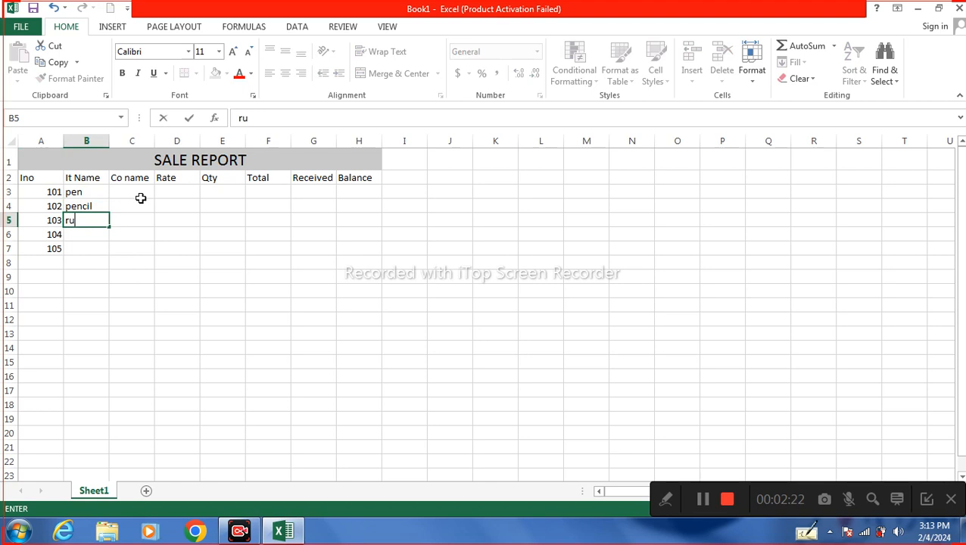
text(ler)
key(Return)
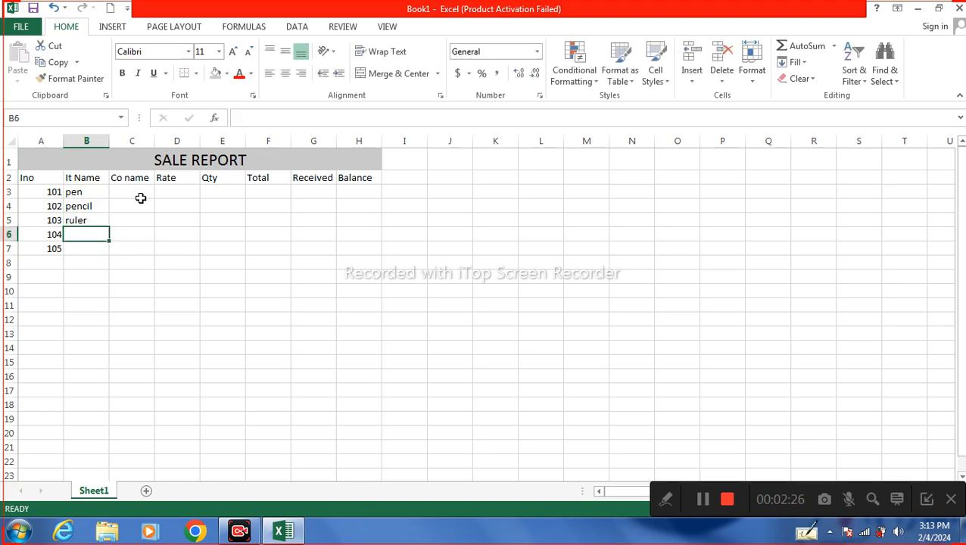
Step: Enter the item names rubber and inkpot in cells B6 and B7
text(rubb)
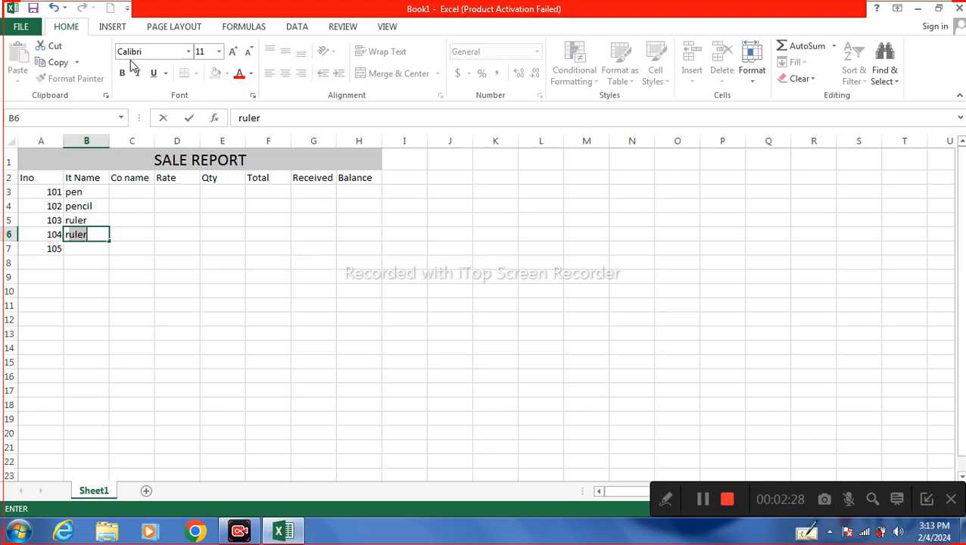
text(er)
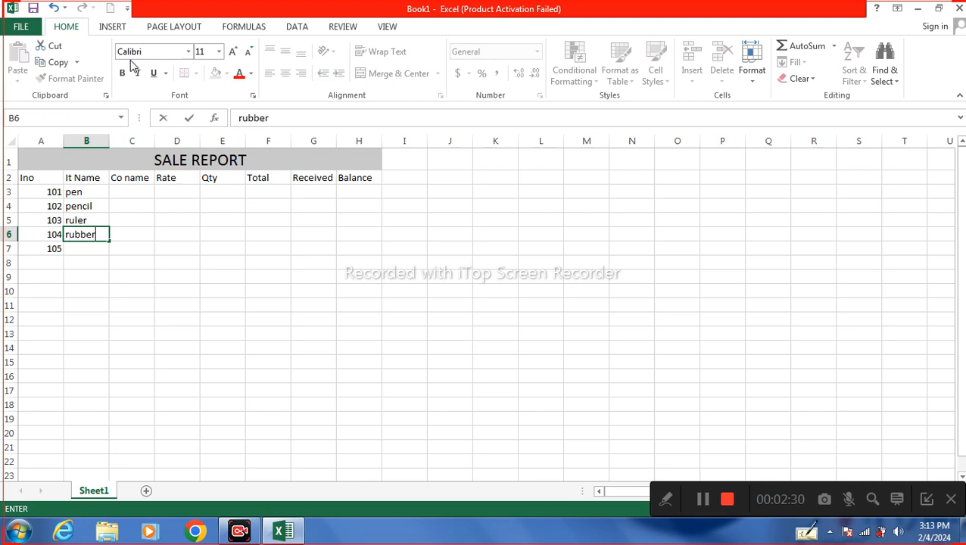
key(Return)
text(inkpot)
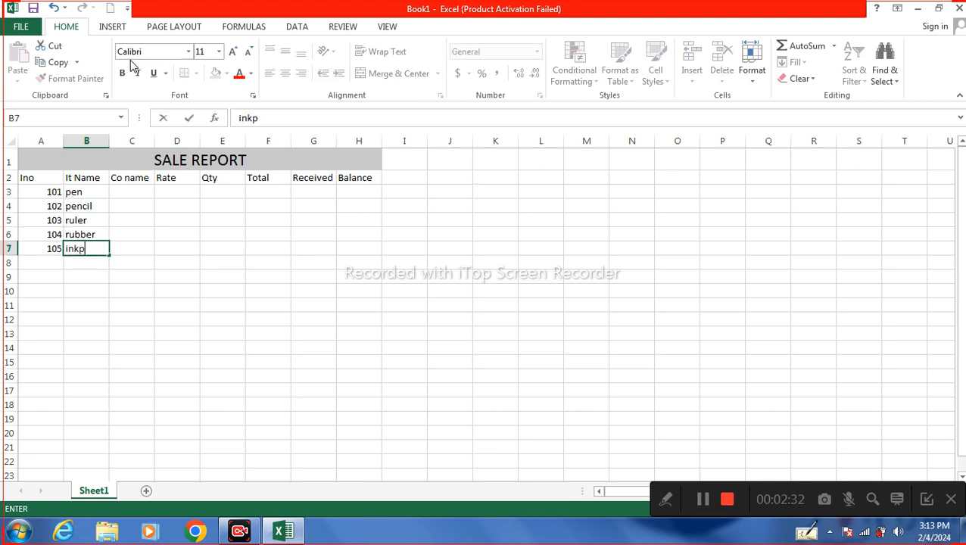
Step: Enter the names for the pen and pencil rows in the Co name column, cells C3 and C4
key(Up)
key(Up)
key(Up)
key(Up)
key(Up)
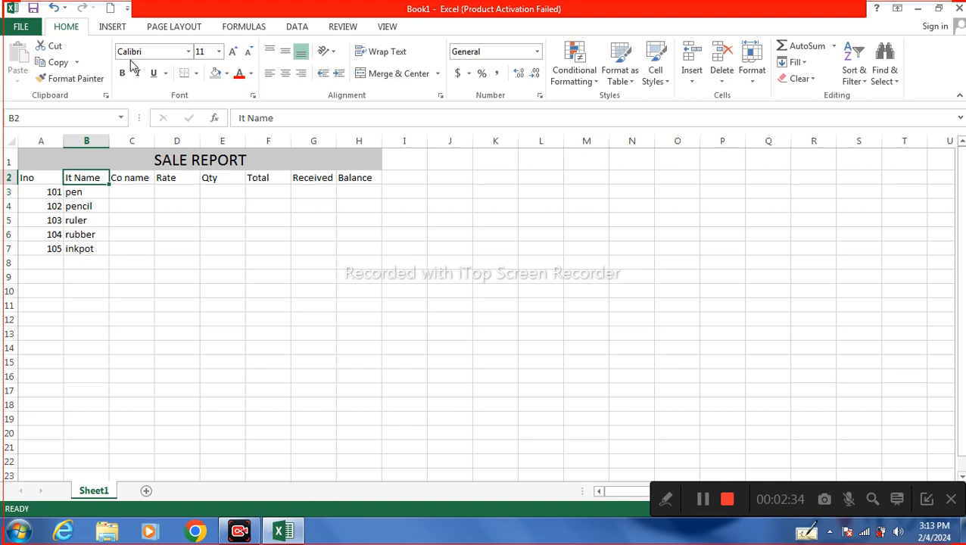
key(Down)
key(Right)
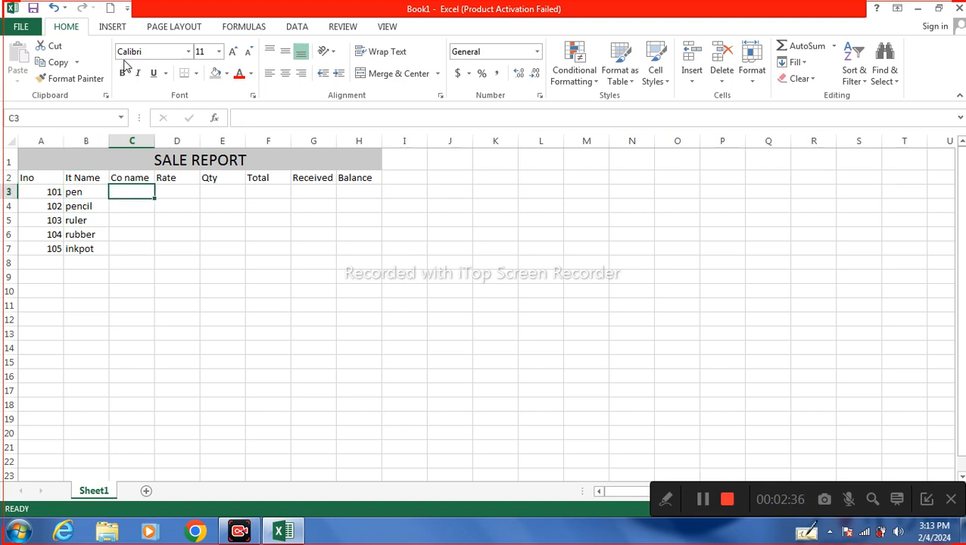
text(asad)
key(Return)
text(saeed)
key(Return)
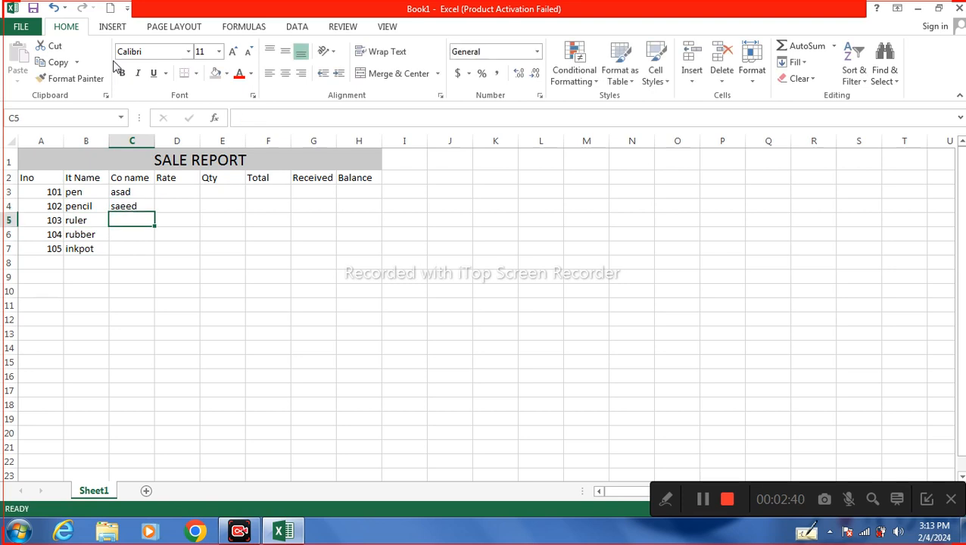
Step: Enter the names for the ruler, rubber and inkpot rows in the Co name column, cells C5 to C7
text(aLI)
key(BackSpace)
key(BackSpace)
text(li)
key(Return)
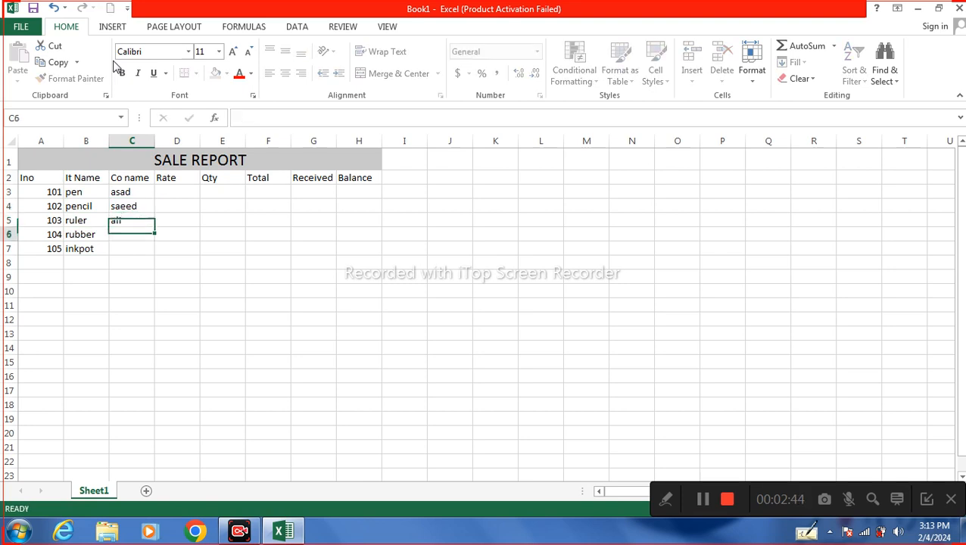
text(idrees)
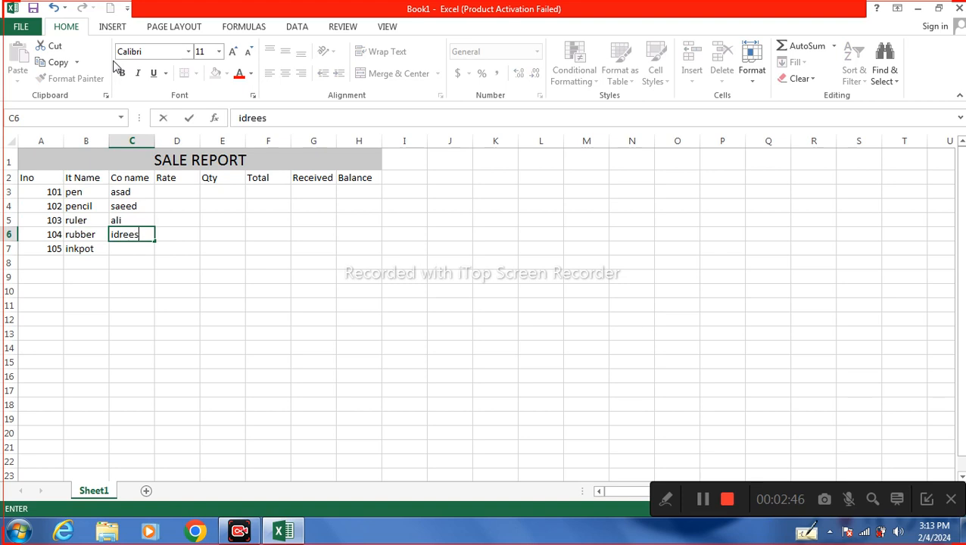
key(Return)
text(rsa)
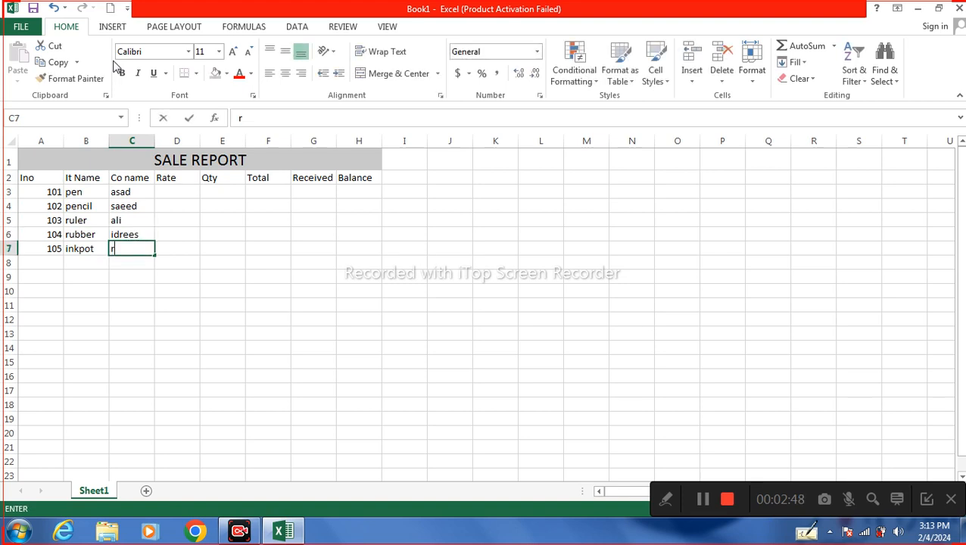
key(BackSpace)
key(BackSpace)
text(ahim)
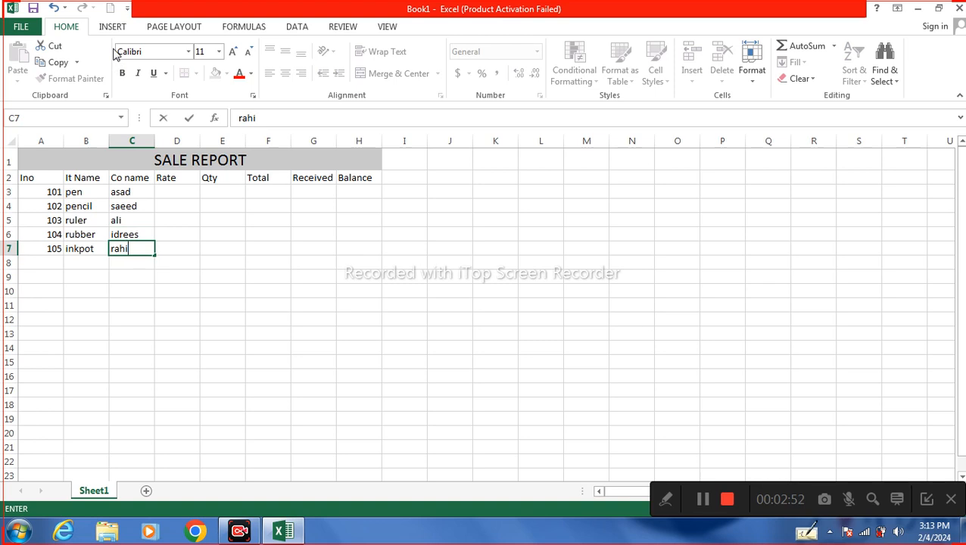
Step: Enter the rates 25 for pen and 20 for pencil in cells D3 and D4
key(Up)
key(Up)
key(Up)
key(Up)
key(Right)
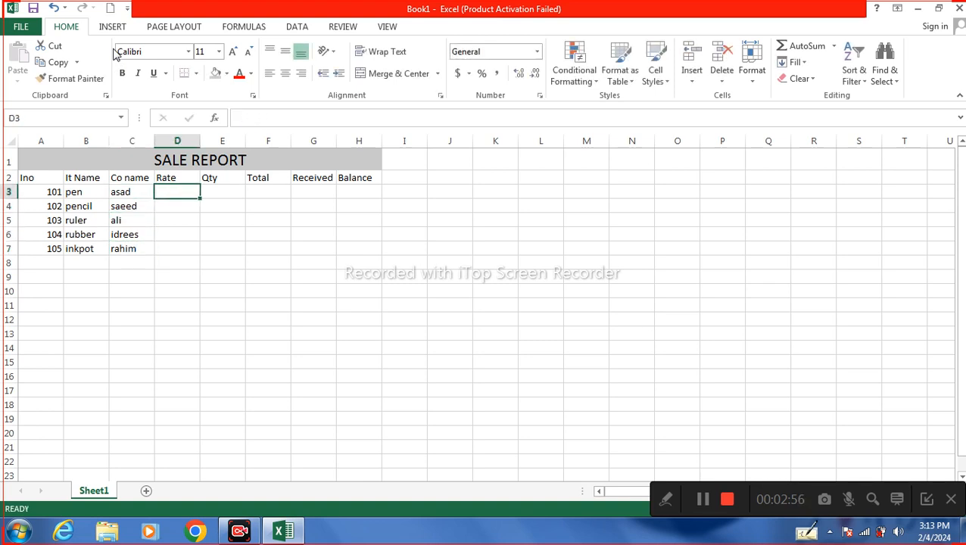
text(25)
key(Return)
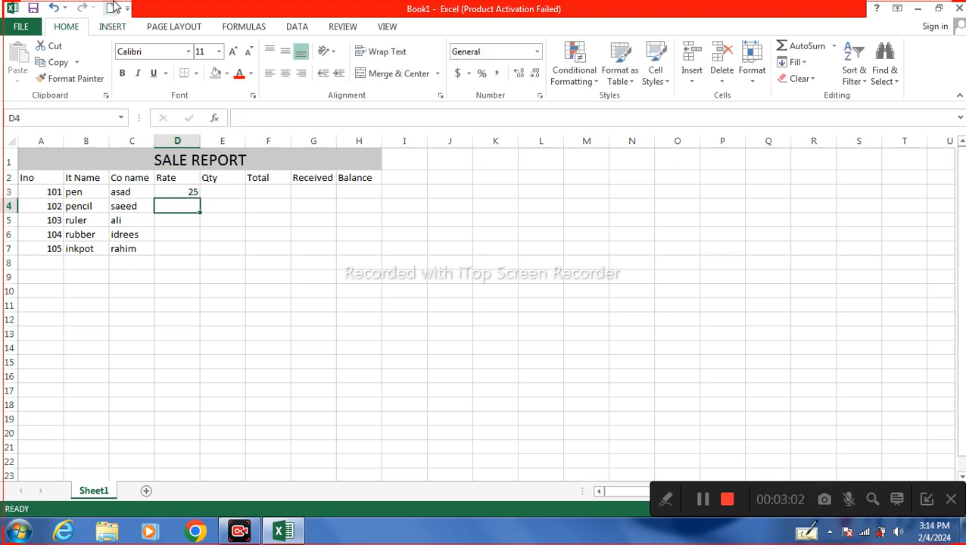
text(20)
key(Return)
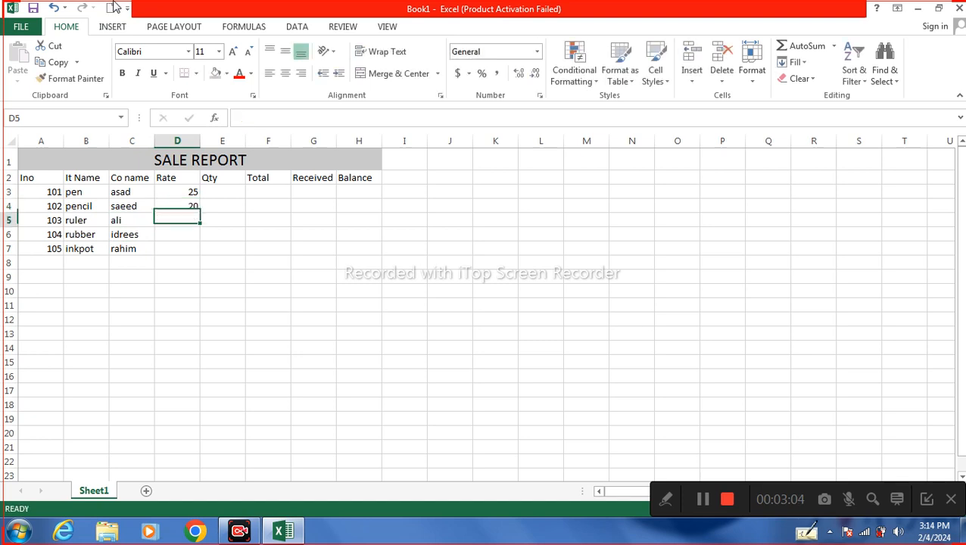
Step: Enter the rates 20, 30 and 50 for ruler, rubber and inkpot in cells D5 to D7
text(20)
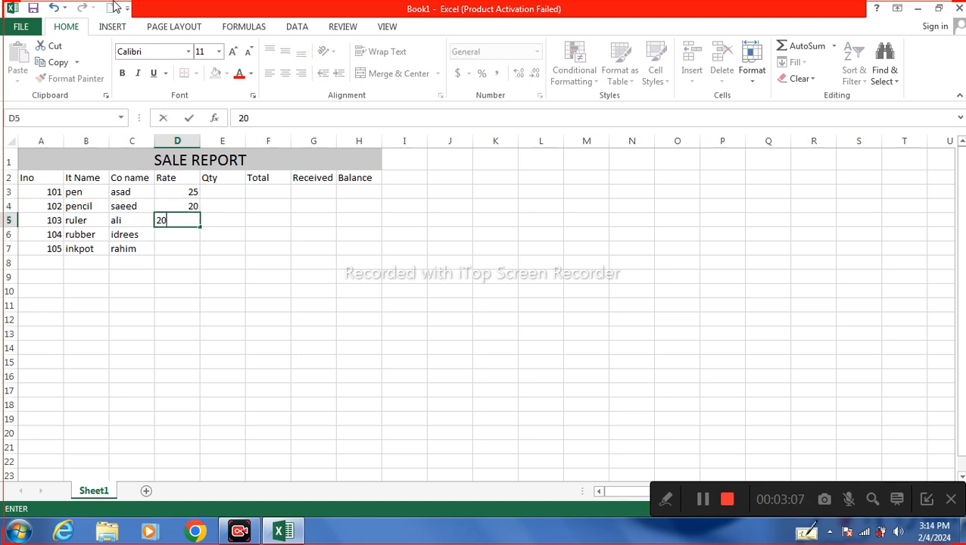
key(Return)
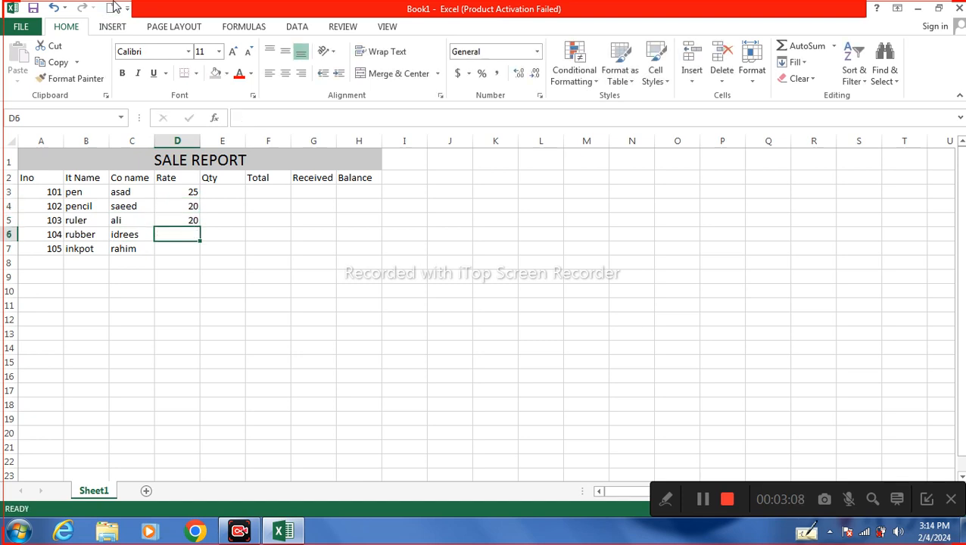
text(30)
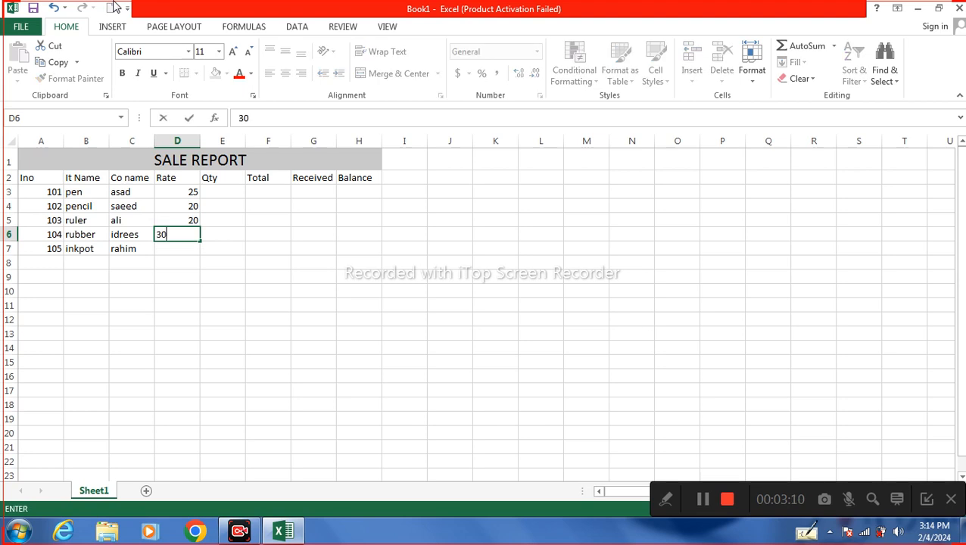
key(Return)
text(50)
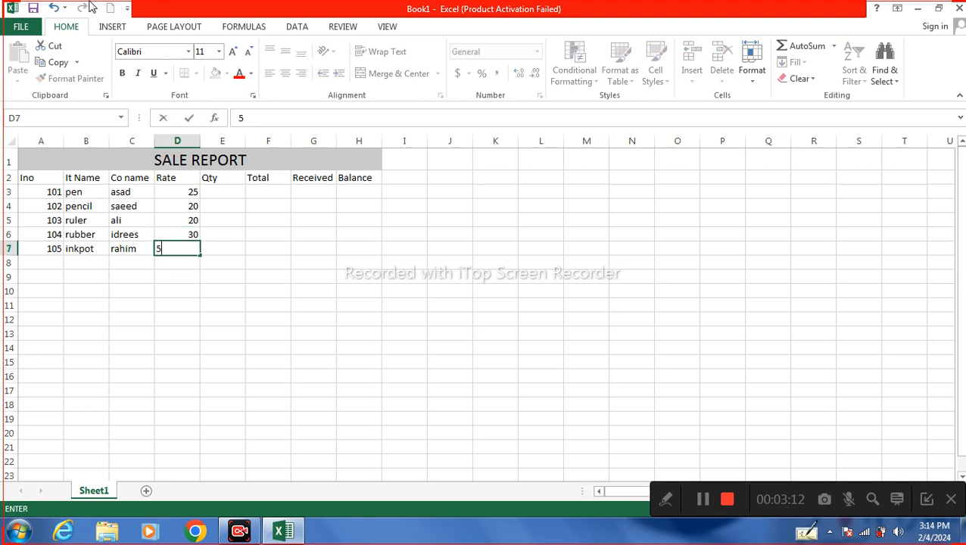
key(Return)
Step: Enter the quantities 500 for pen and 600 for pencil in cells E3 and E4
key(Up)
key(Up)
key(Up)
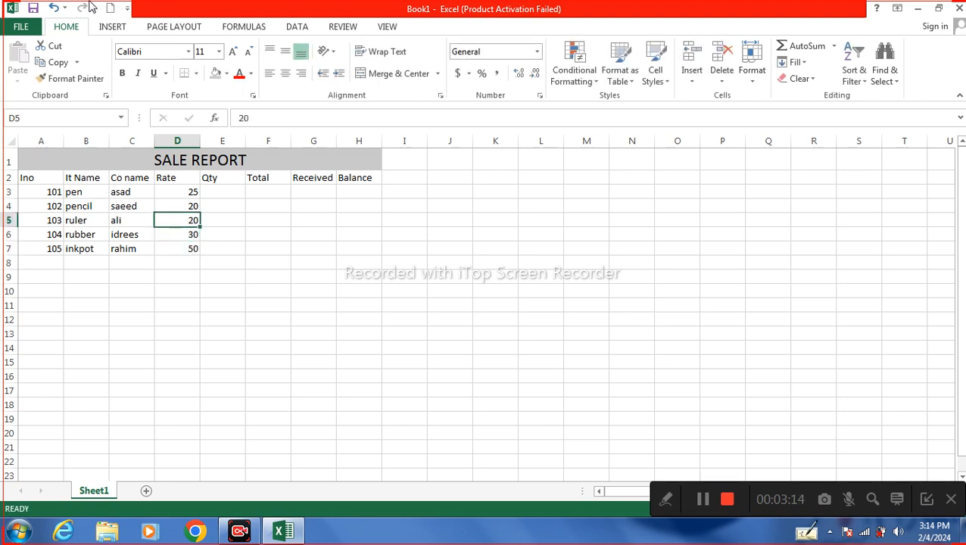
key(Up)
key(Up)
key(Up)
key(Right)
key(Right)
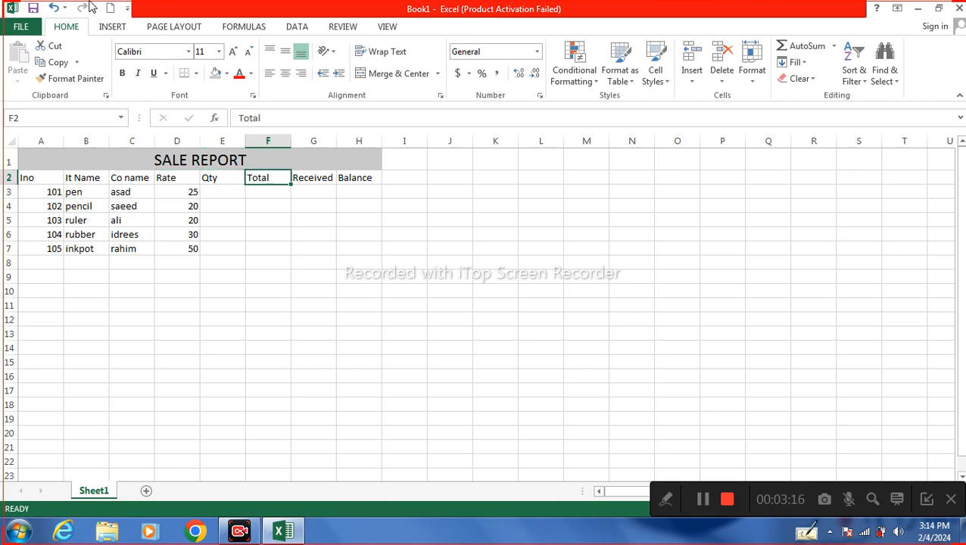
key(Left)
key(Down)
text(500)
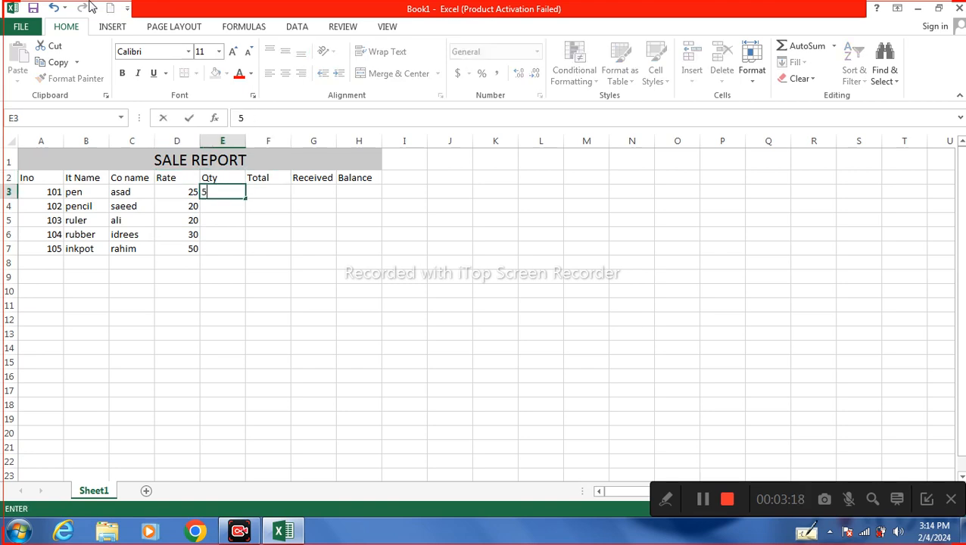
key(Down)
text(600)
Step: Enter the quantities 800, 700 and 900 for ruler, rubber and inkpot in cells E5 to E7
key(Down)
text(800)
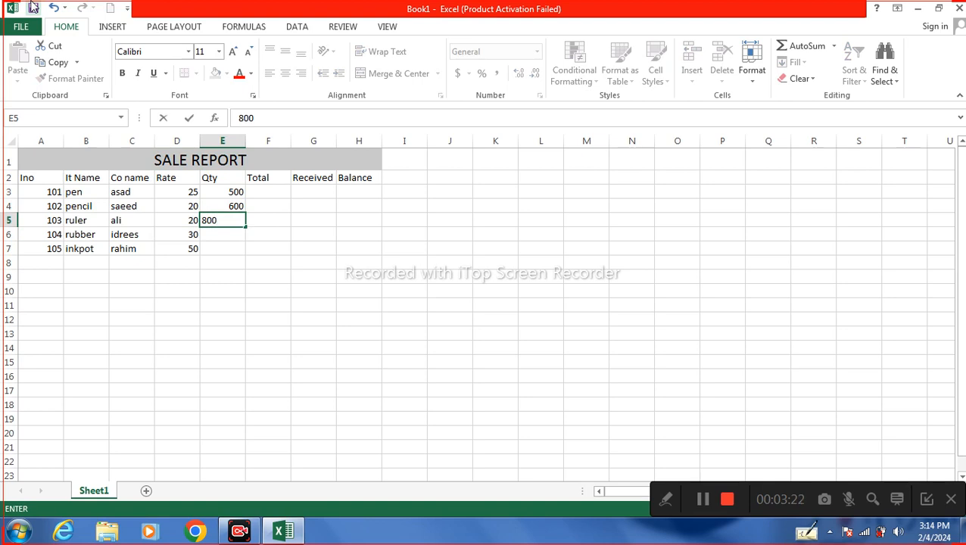
key(Down)
text(700)
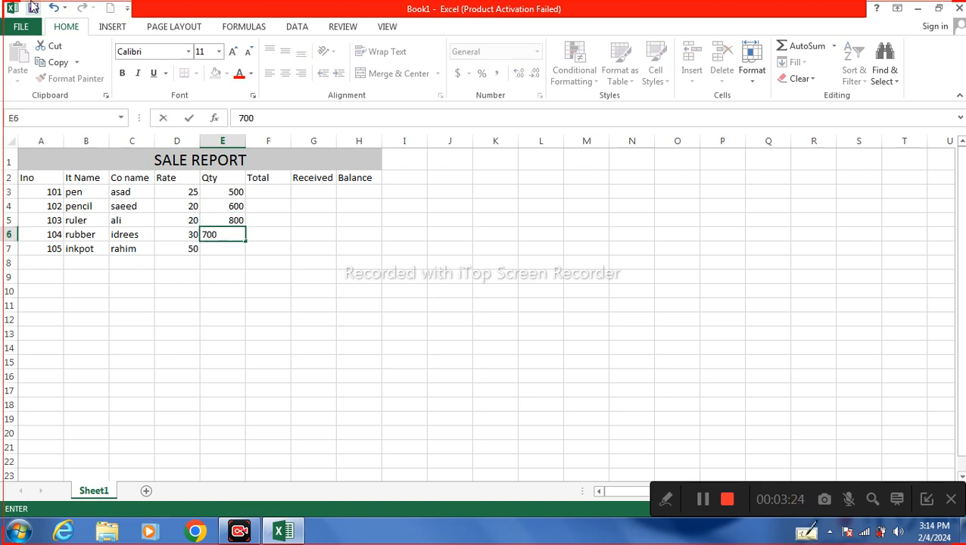
key(Down)
text(900)
Step: Calculate the pen row's total in F3 by multiplying rate by quantity with the formula =D3*E3
key(Up)
key(Up)
key(Up)
key(Up)
key(Right)
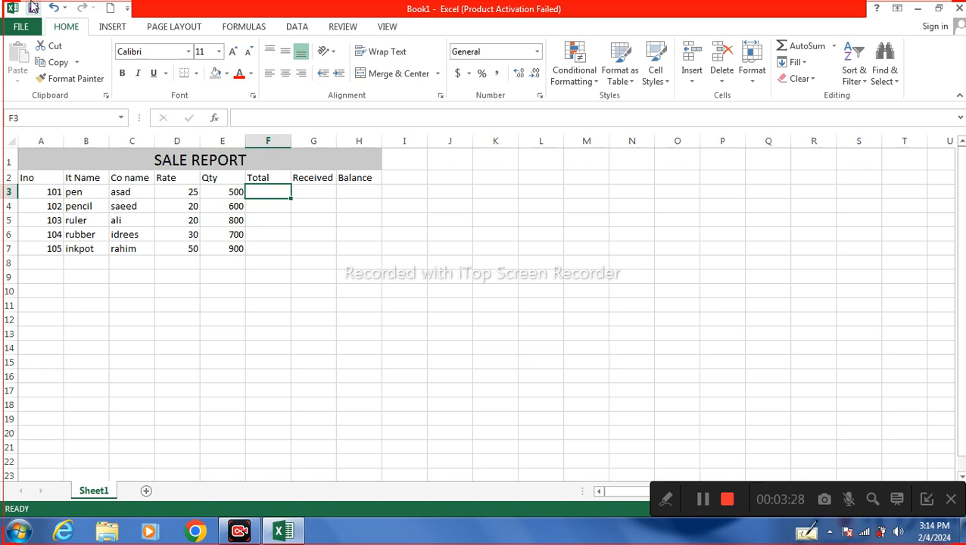
text(=)
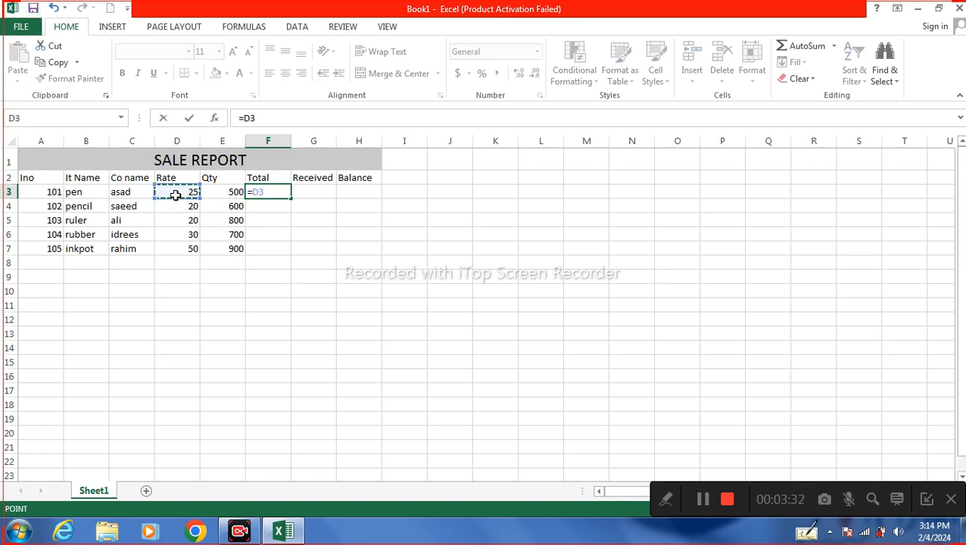
text(*)
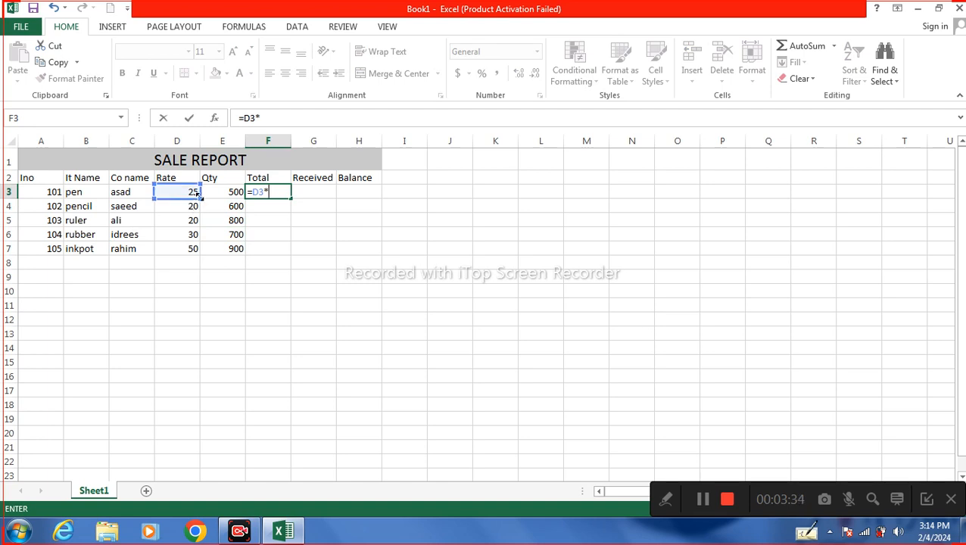
click(231, 191)
key(Return)
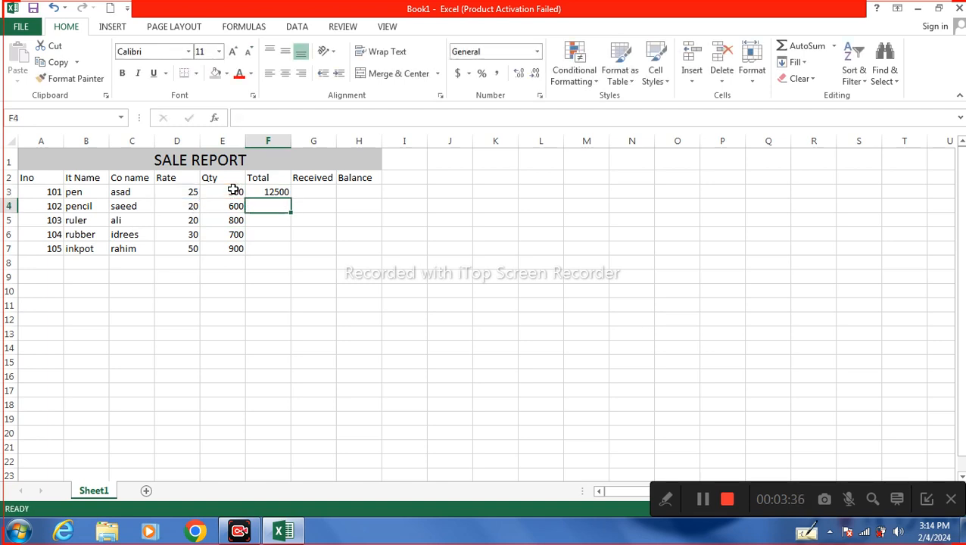
Step: Fill the total formula from F3 down to F7 for the remaining items
click(286, 191)
drag(290, 198, 293, 254)
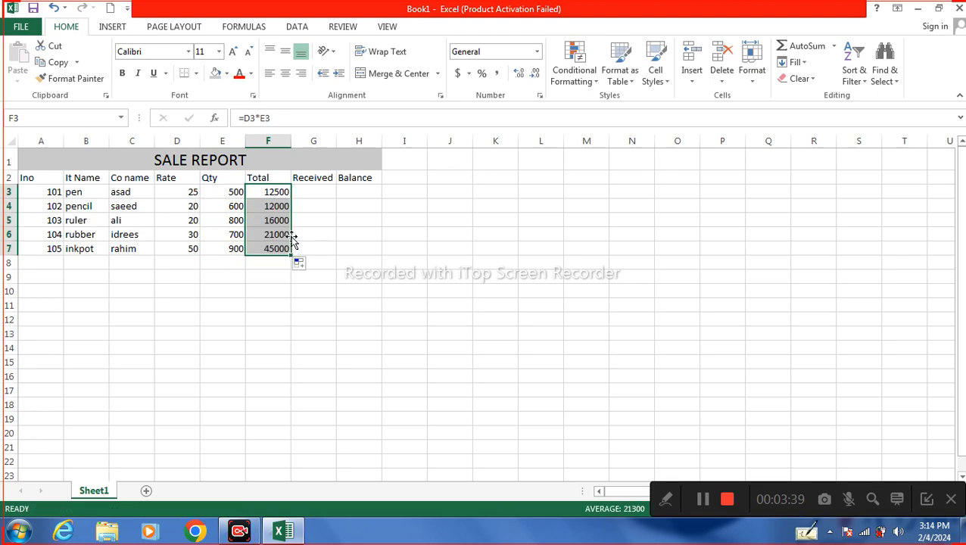
click(279, 188)
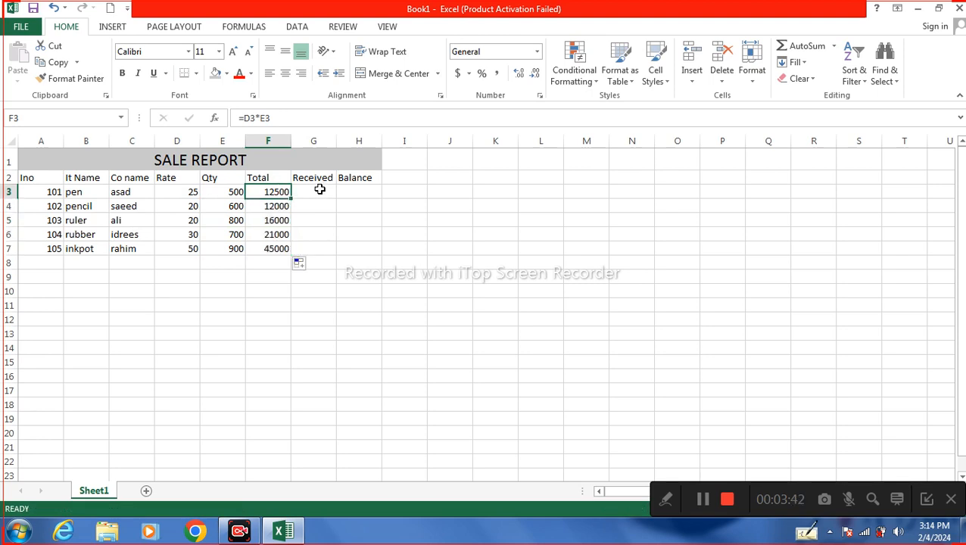
Step: Enter the received amounts 10000 for pen and 6000 for pencil in cells G3 and G4
click(319, 189)
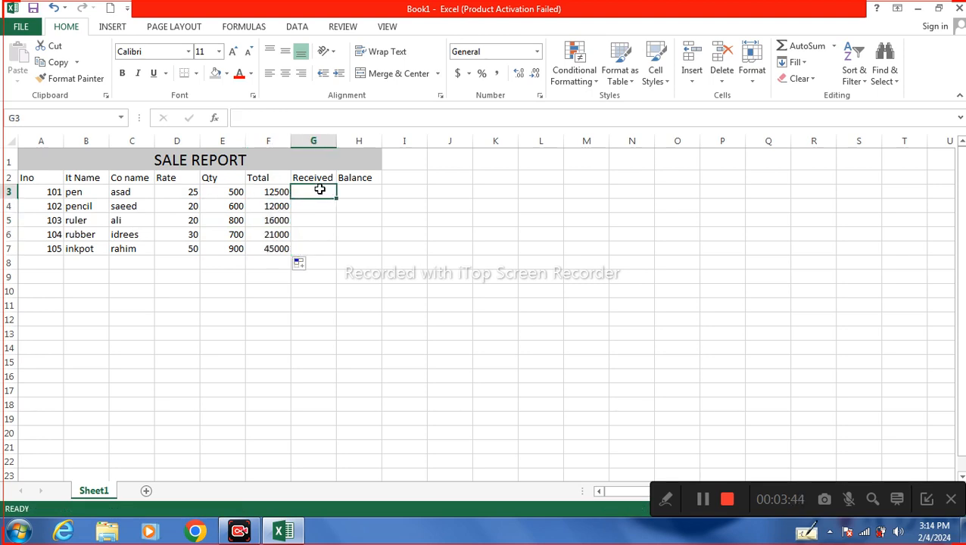
text(10000)
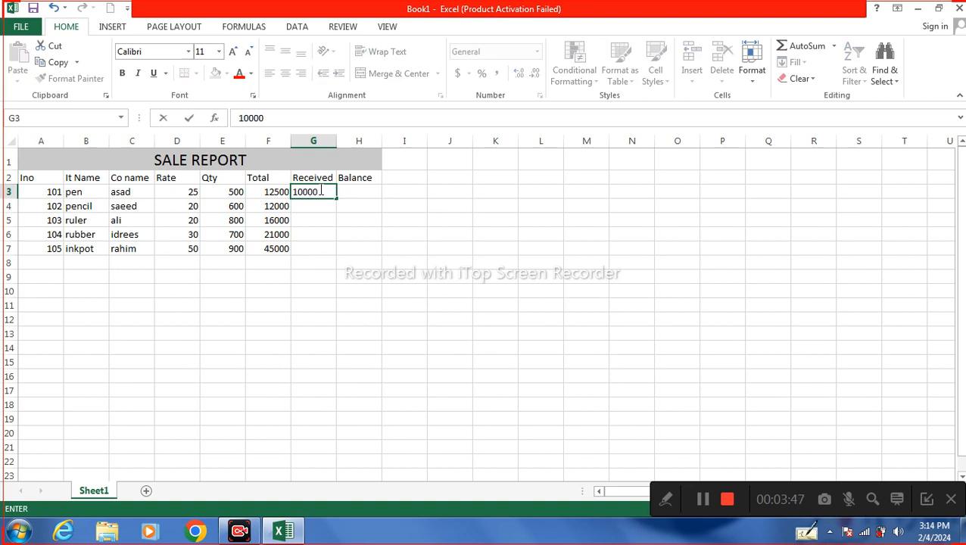
key(Return)
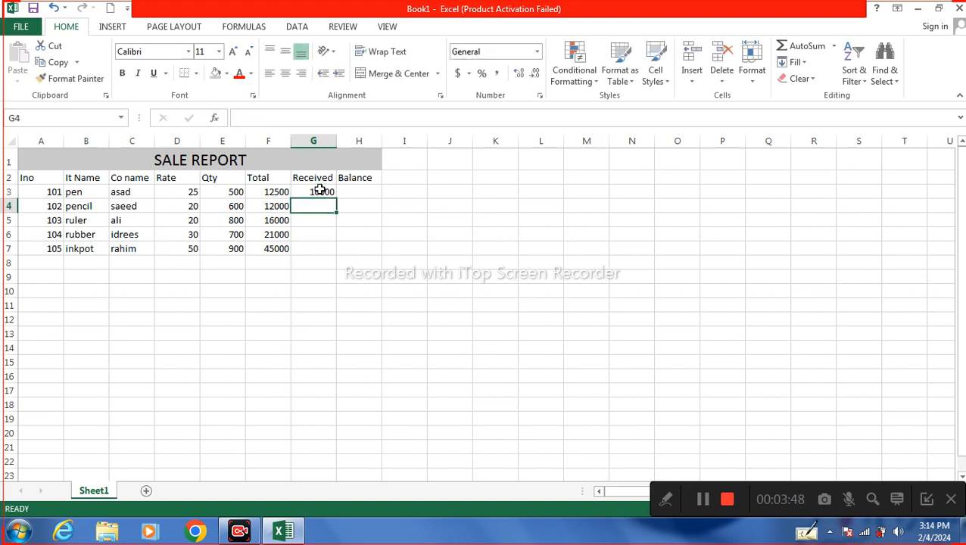
text(6000)
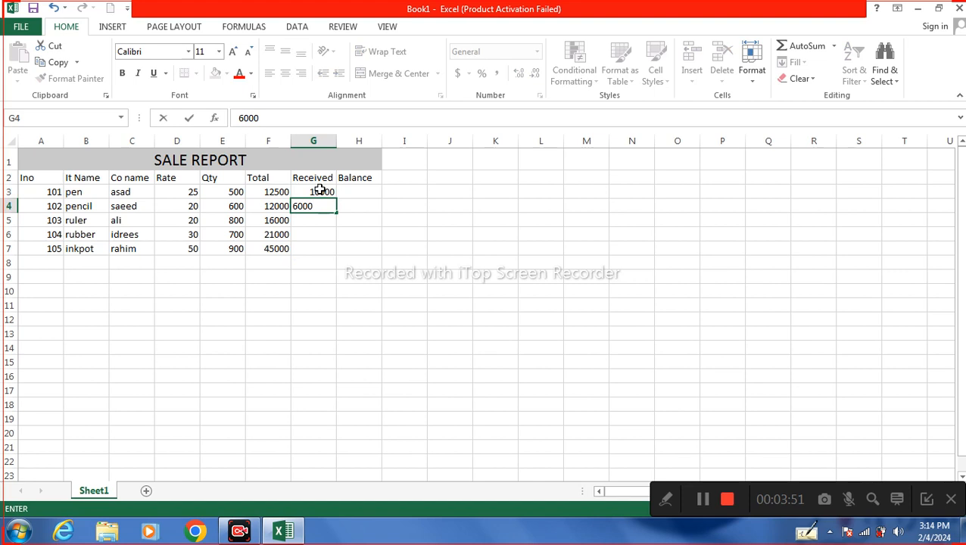
key(Return)
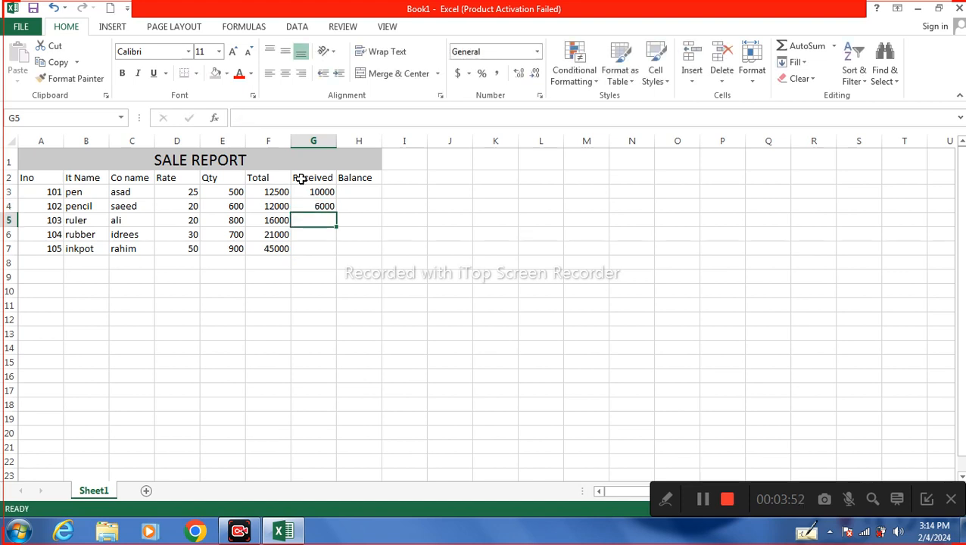
Step: Enter the received amounts 8000, 12000 and 30000 for ruler, rubber and inkpot in cells G5 to G7
text(80000)
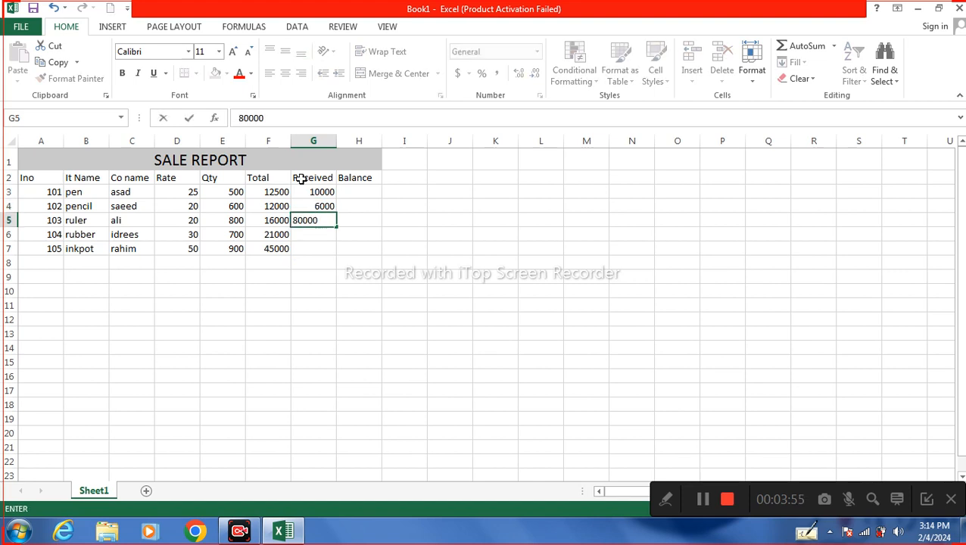
key(BackSpace)
key(Return)
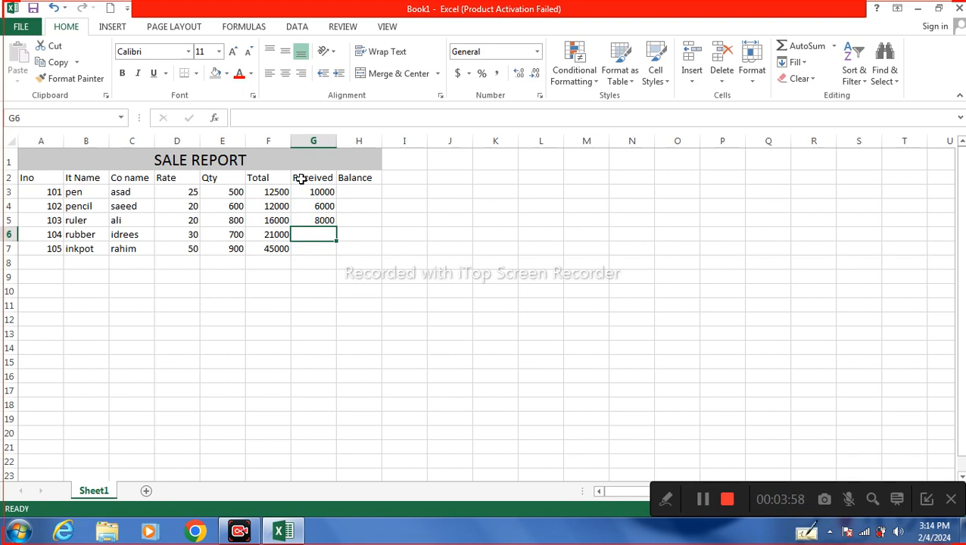
text(12000)
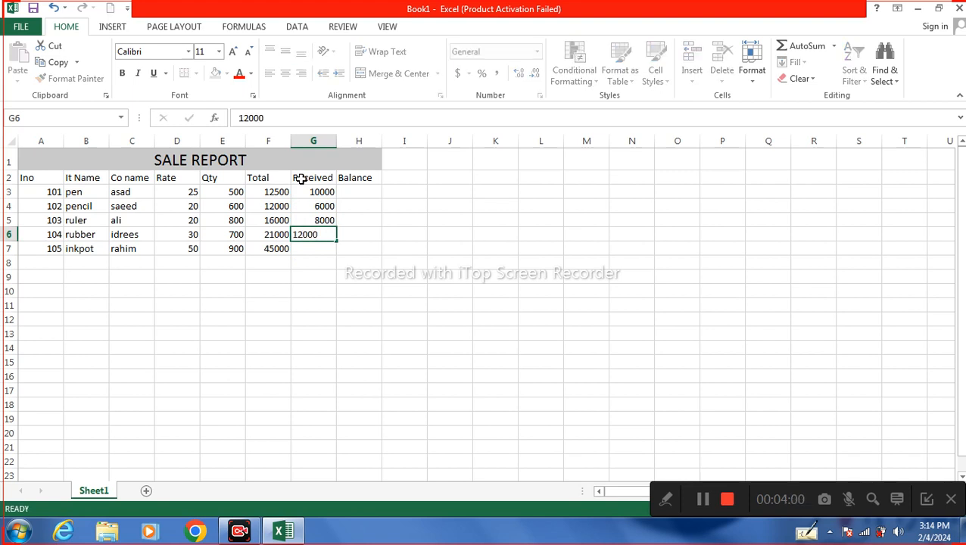
key(Return)
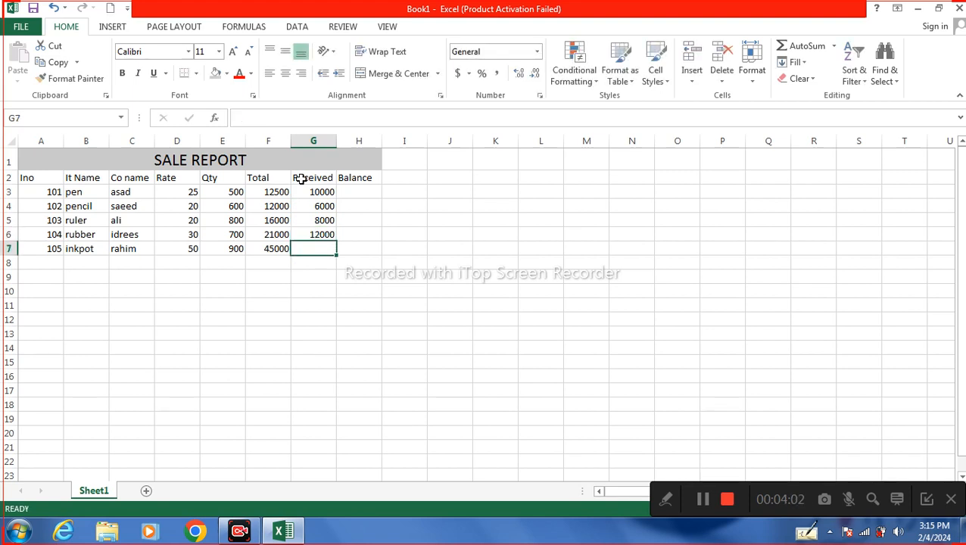
text(30000)
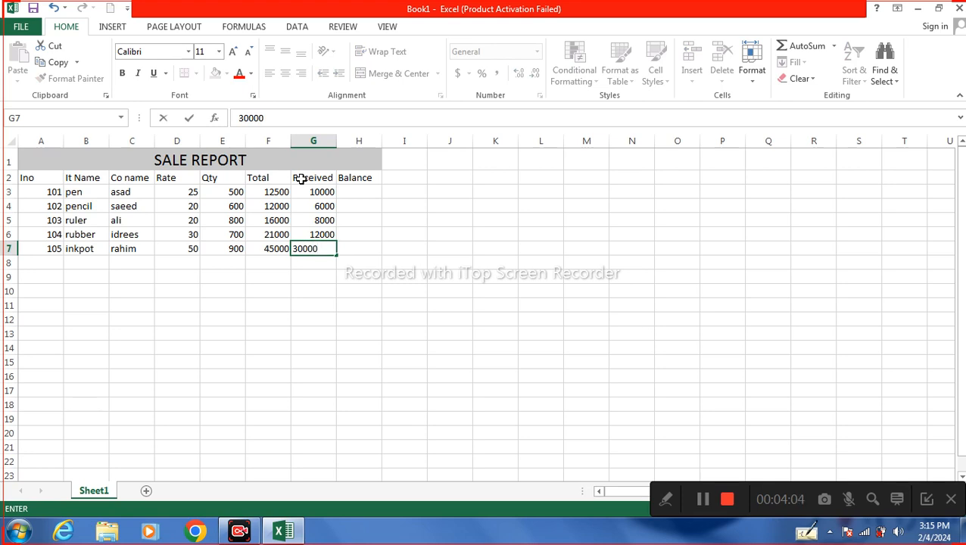
Step: Calculate the pen row's balance in H3 with the formula =F3-G3 and fill it down to H7
click(348, 189)
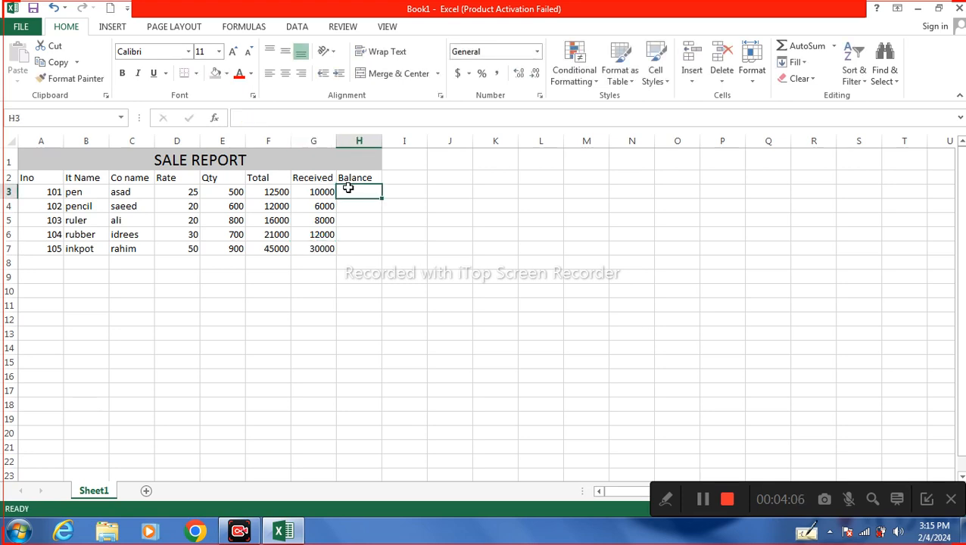
text(=)
click(271, 192)
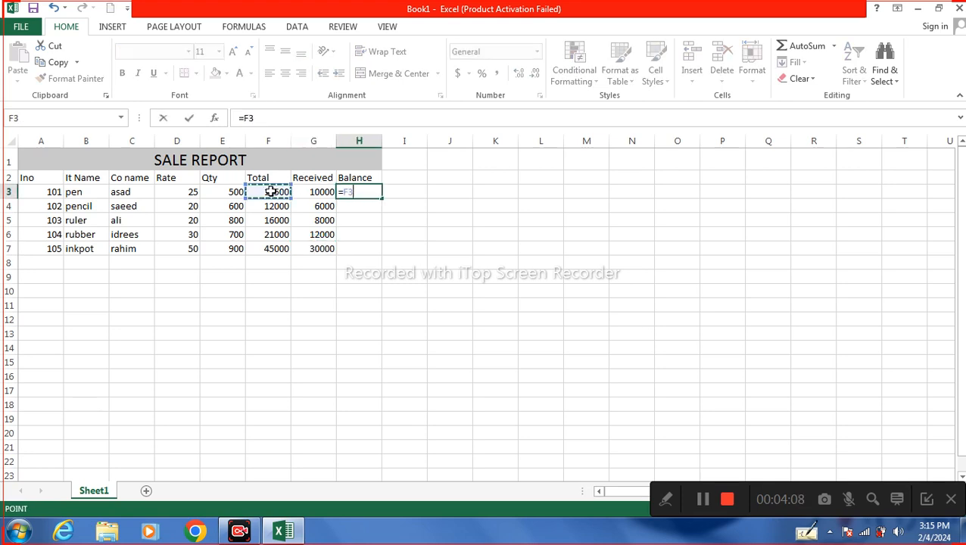
text(-)
click(324, 192)
key(Return)
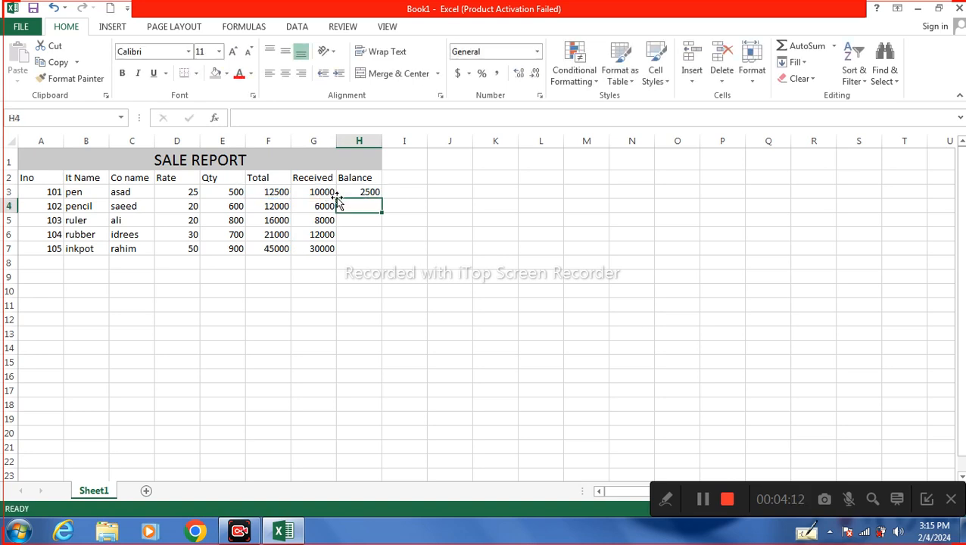
click(358, 193)
drag(382, 198, 381, 251)
Step: Apply all borders and a light gold fill to the headings and item rows in A2:H7
drag(53, 179, 338, 250)
click(197, 73)
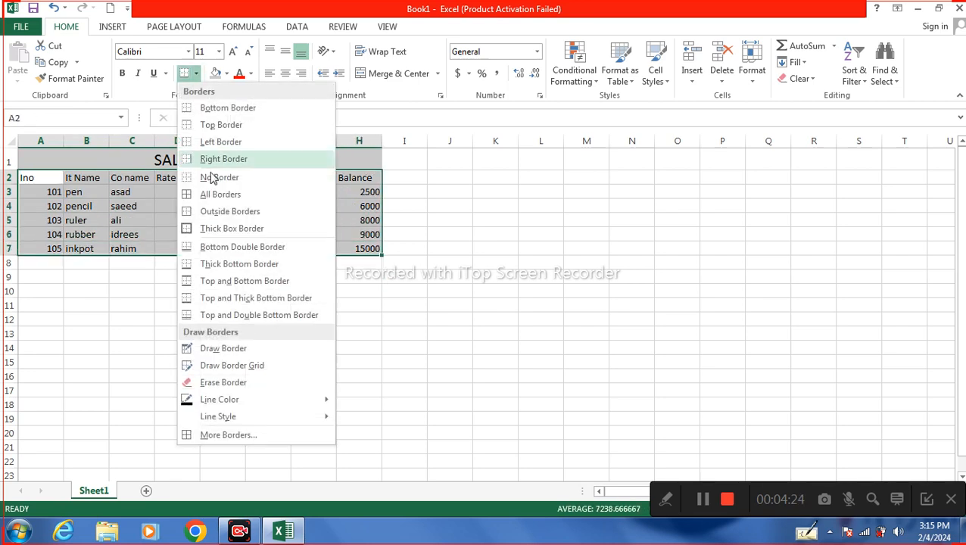
click(216, 194)
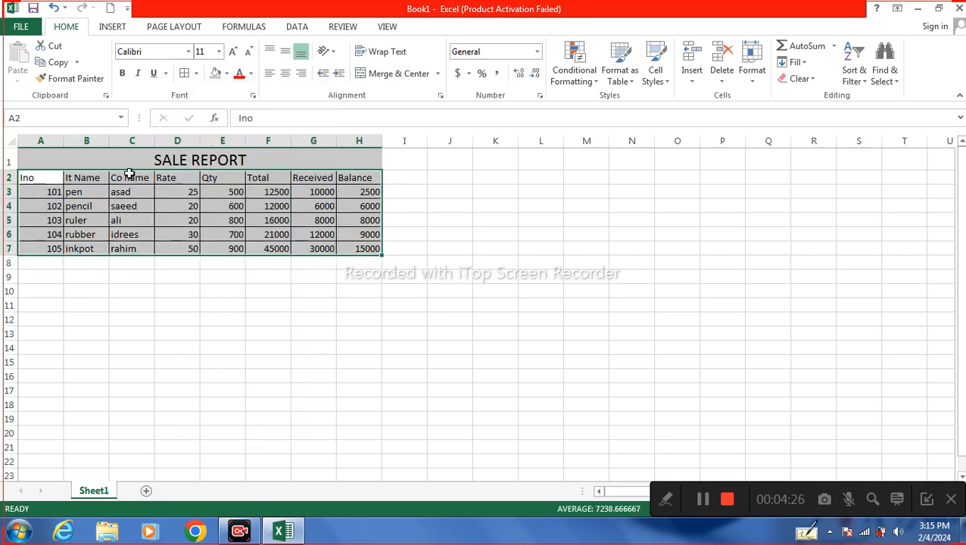
click(197, 74)
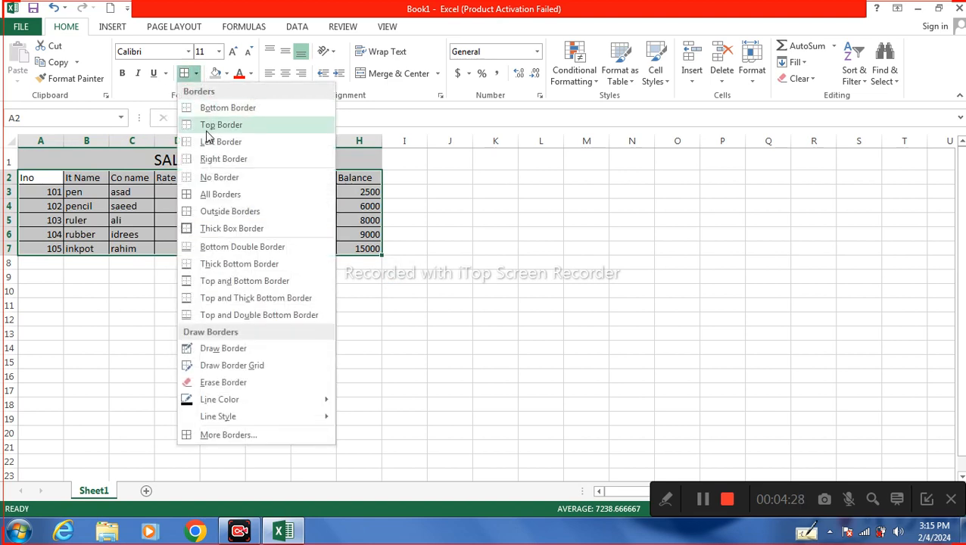
click(227, 73)
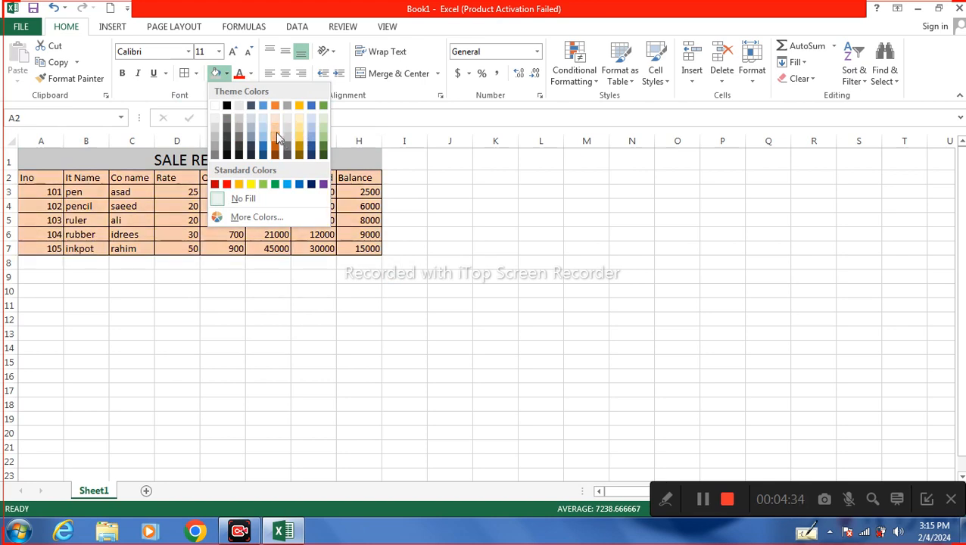
click(298, 121)
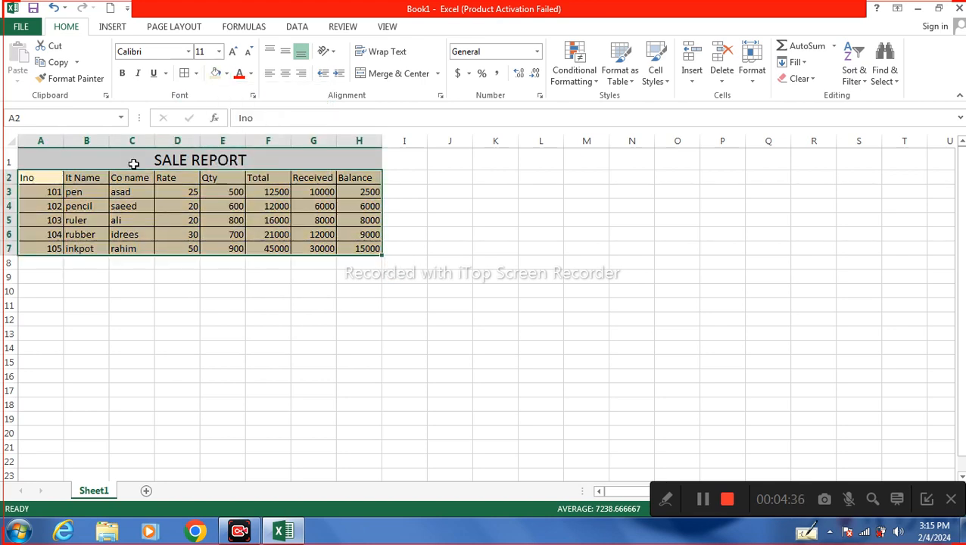
Step: Fill the heading row A2:H2 with light green and make its text bold
drag(30, 177, 345, 173)
click(227, 73)
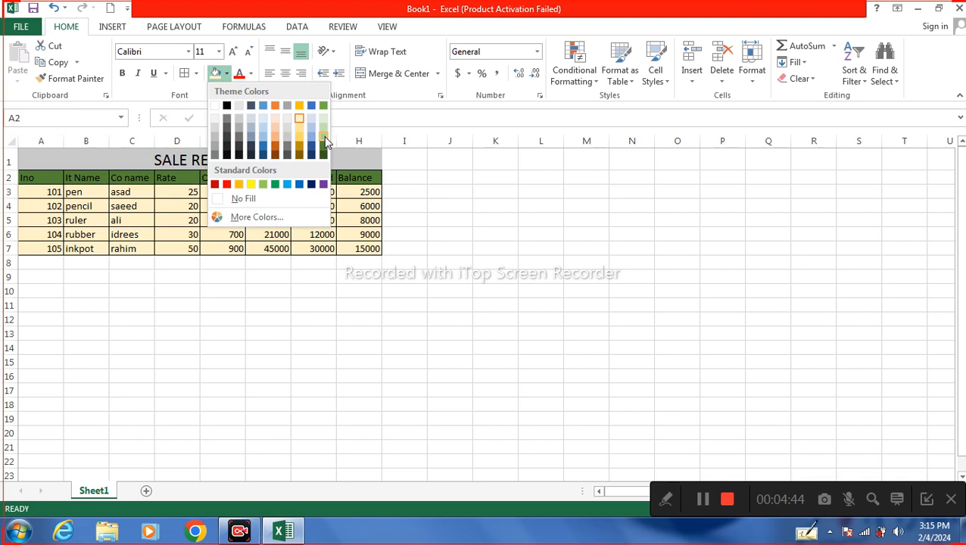
click(324, 134)
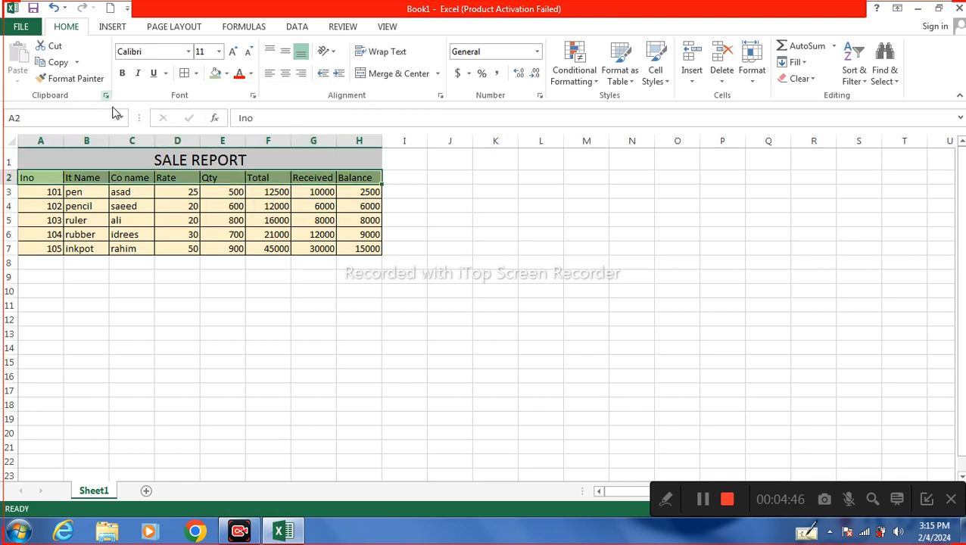
click(122, 74)
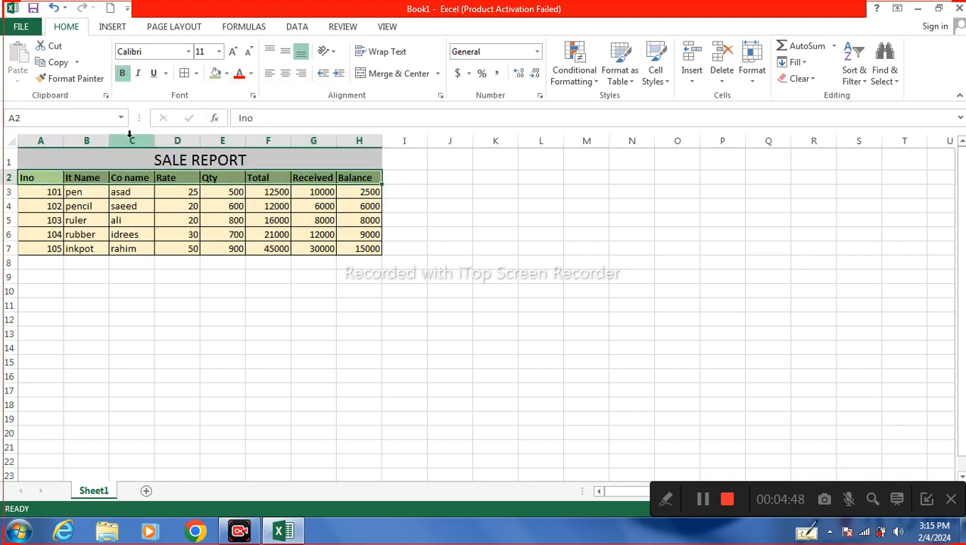
Step: Make all text in the sale report table A1:H7 bold, including the title
drag(137, 157, 153, 247)
click(122, 73)
click(146, 202)
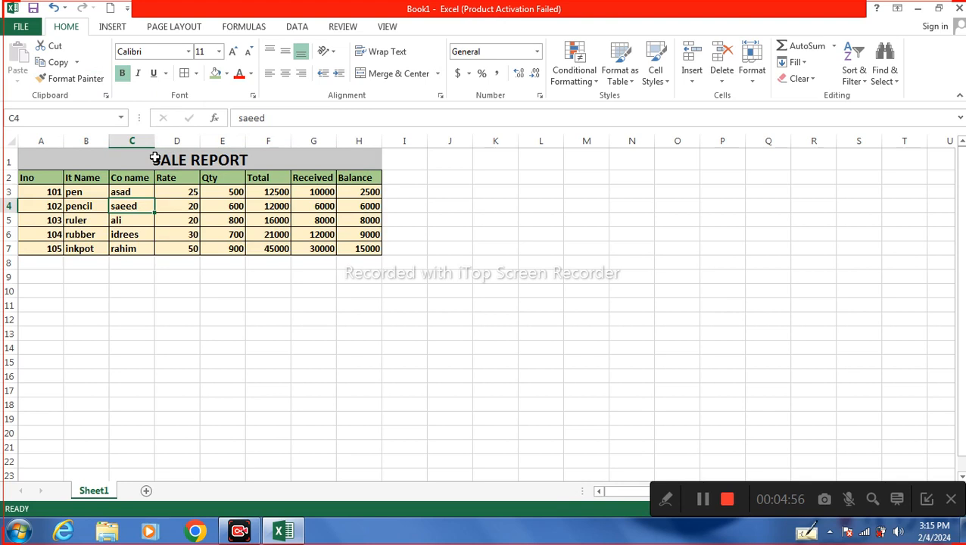
Step: Copy the whole sale report table A1:H7 to the range starting at A10
drag(154, 157, 161, 246)
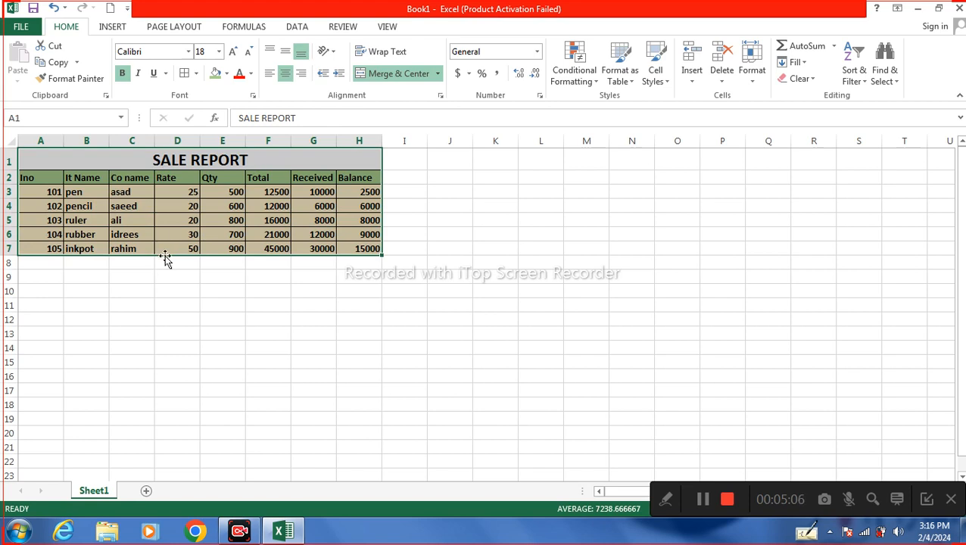
drag(165, 258, 168, 262)
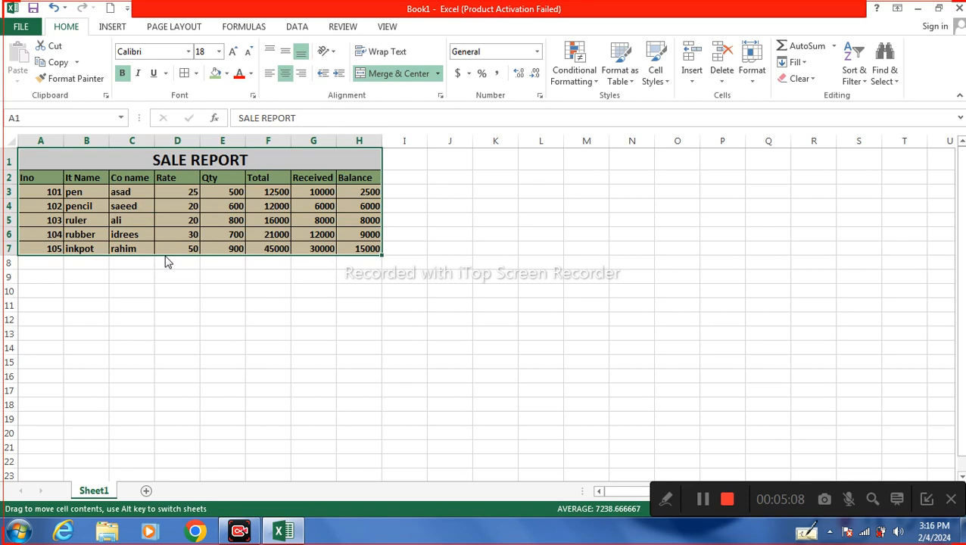
drag(168, 262, 177, 375)
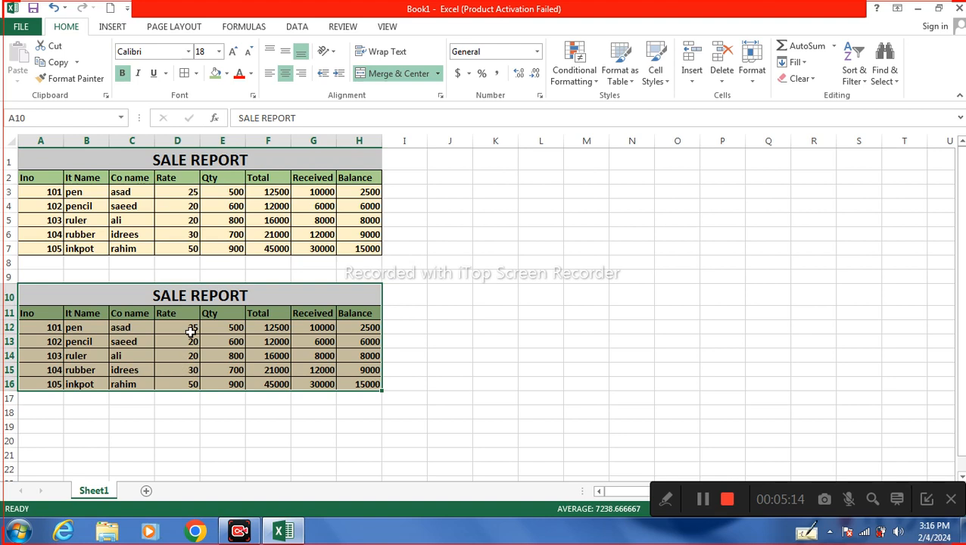
Step: Change the copied table's title in A10 to PURCHASE REPORT
click(199, 295)
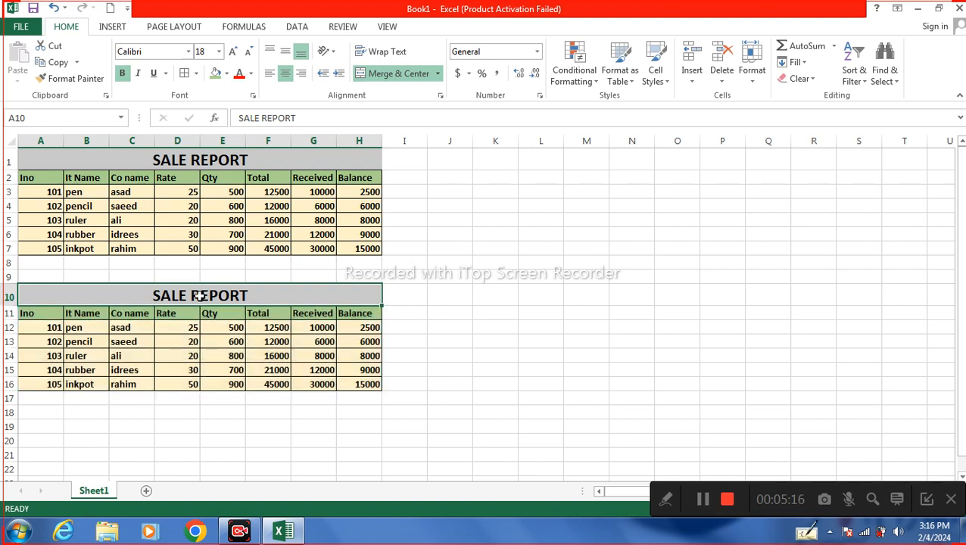
text(P)
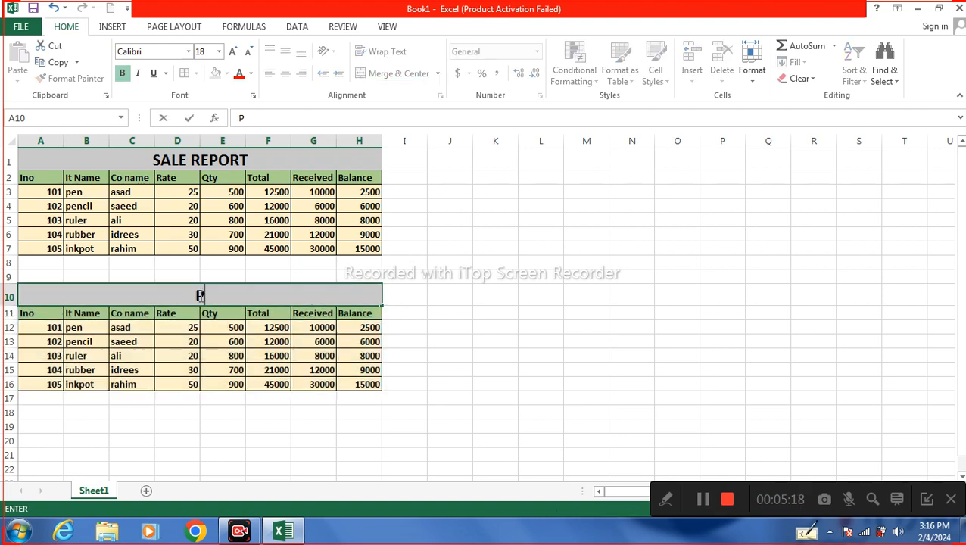
text(CHASUR)
click(199, 296)
text(CHASE)
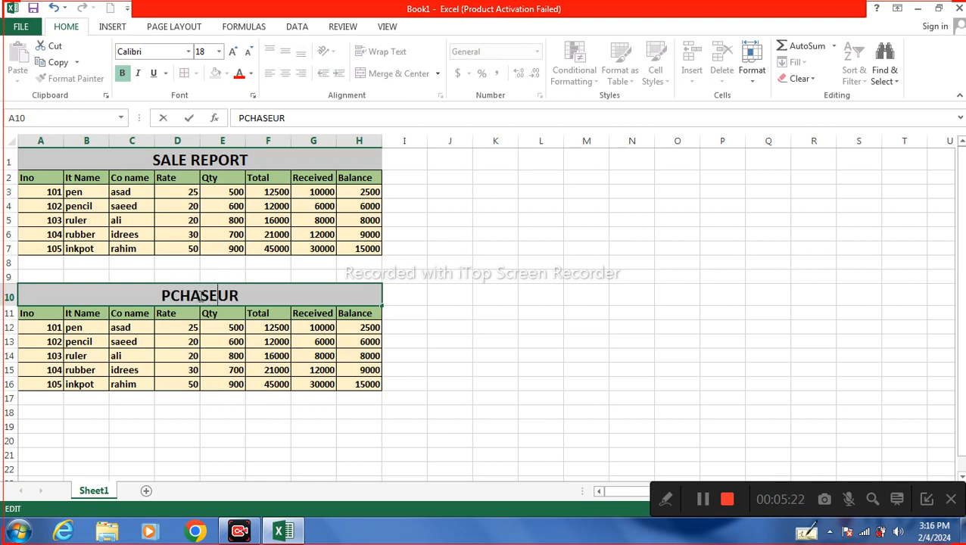
key(BackSpace)
key(BackSpace)
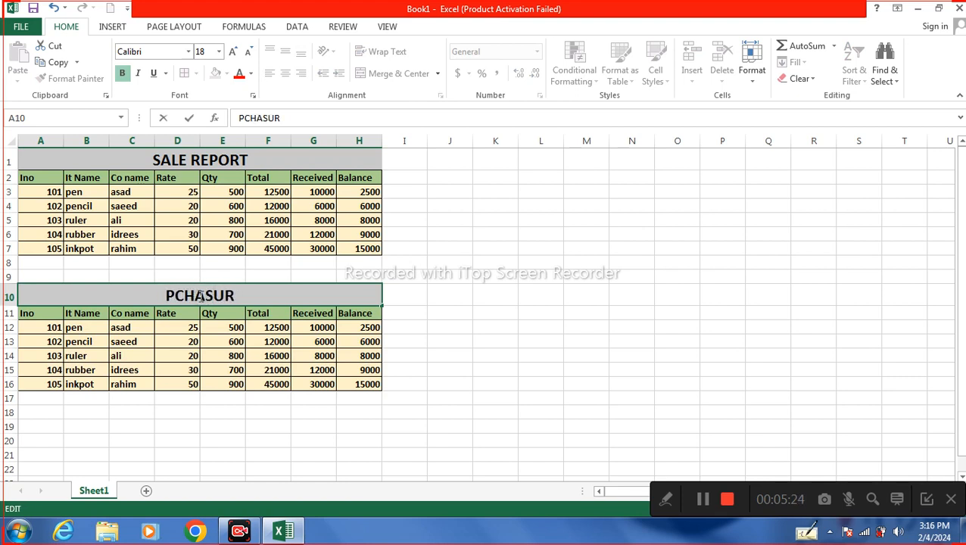
key(BackSpace)
key(BackSpace)
key(BackSpace)
key(BackSpace)
key(BackSpace)
key(BackSpace)
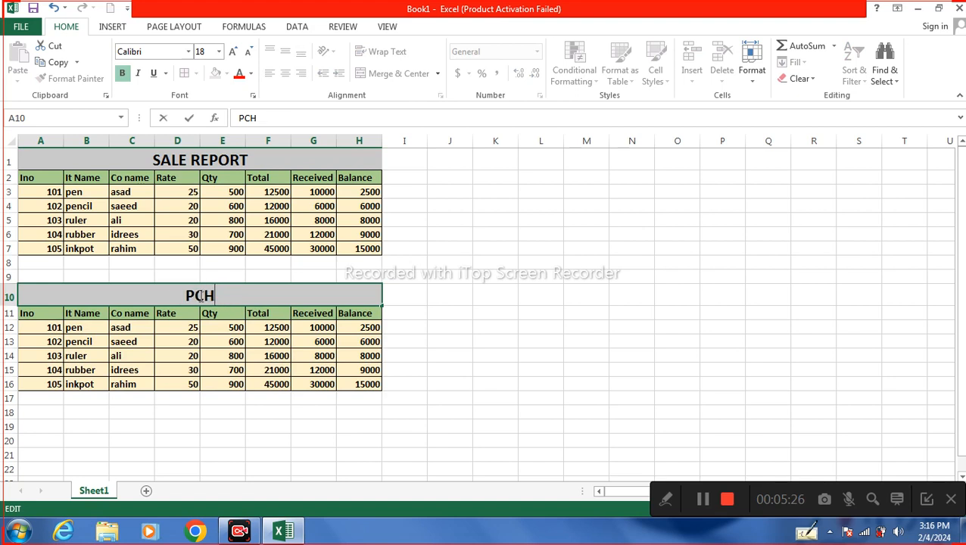
text(URCHA)
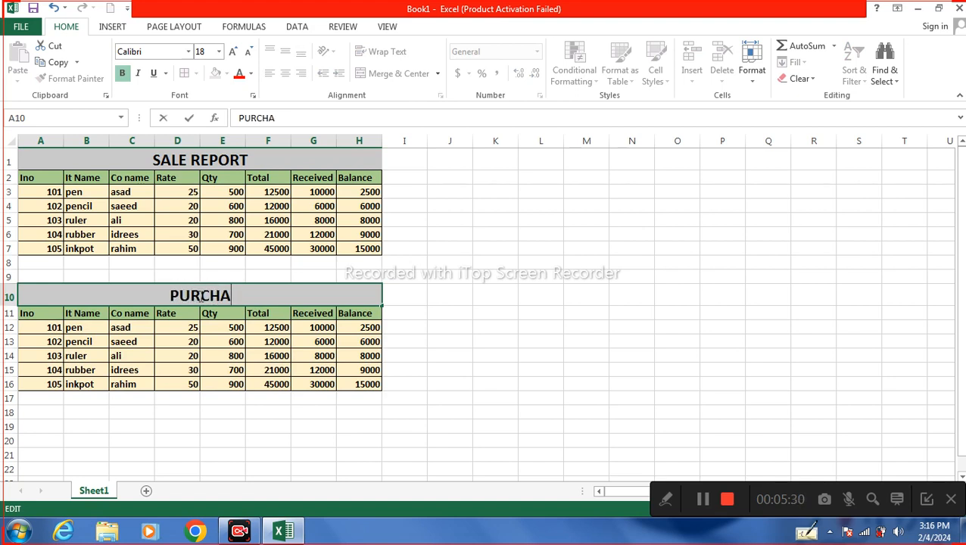
text(SE REPORT)
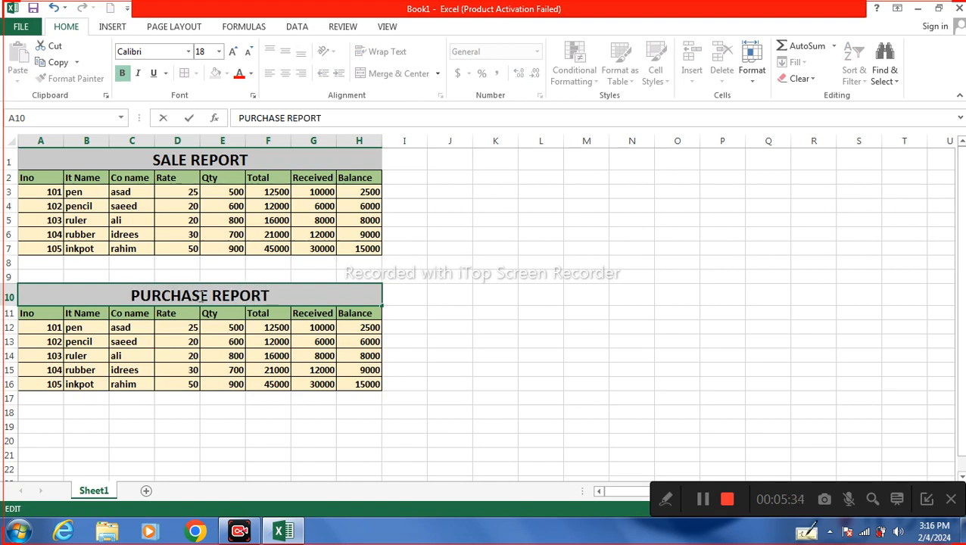
key(Return)
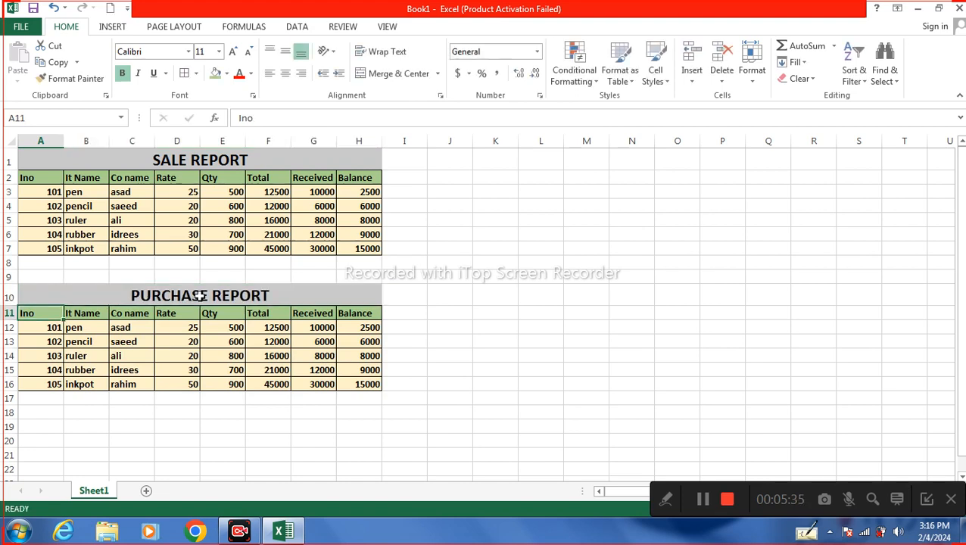
Step: Rename the purchase table's headings in G11 and H11 to Paid and Credit
click(332, 312)
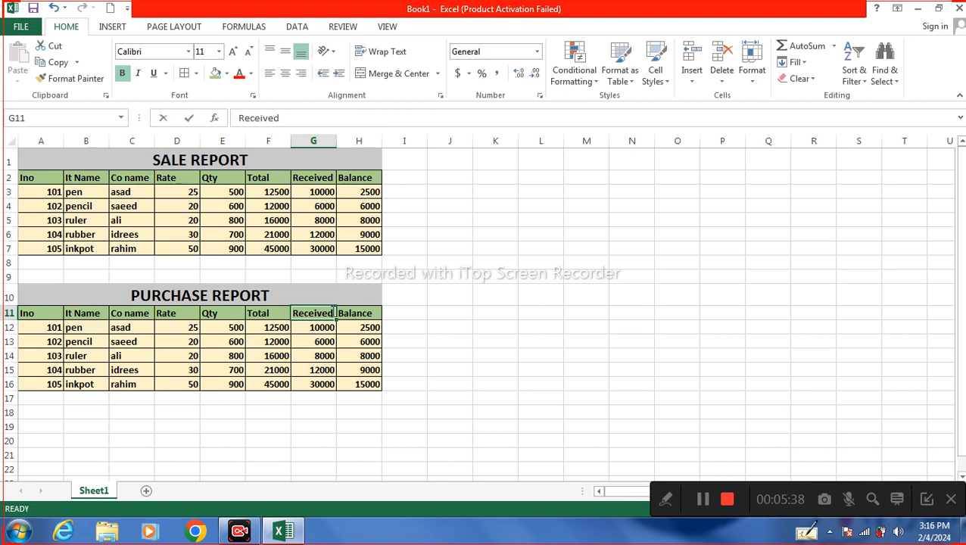
text(pAID)
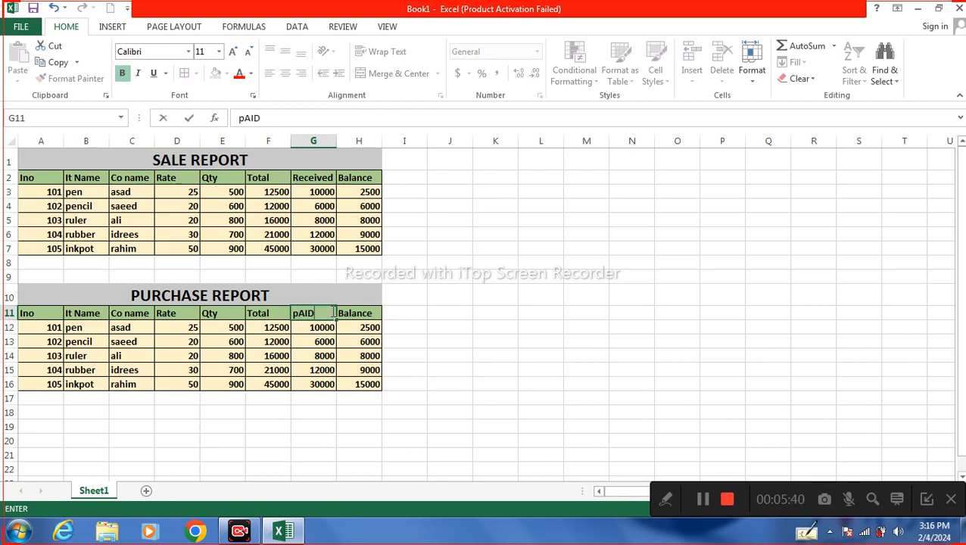
key(BackSpace)
key(BackSpace)
key(BackSpace)
key(BackSpace)
text(Paid)
click(373, 312)
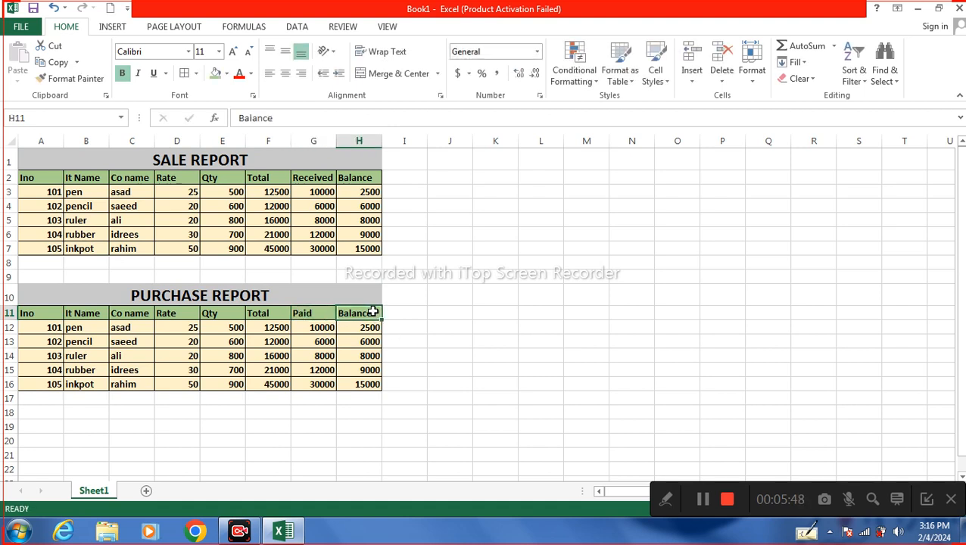
text(Credit)
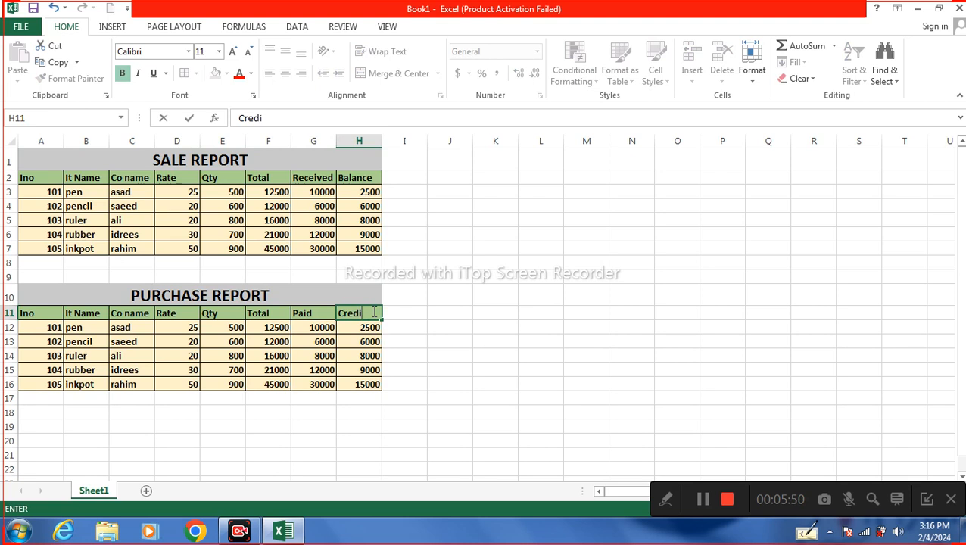
Step: Set the purchase report's rates in D12 to D16 to 20, 15, 15, 25 and 45
click(195, 327)
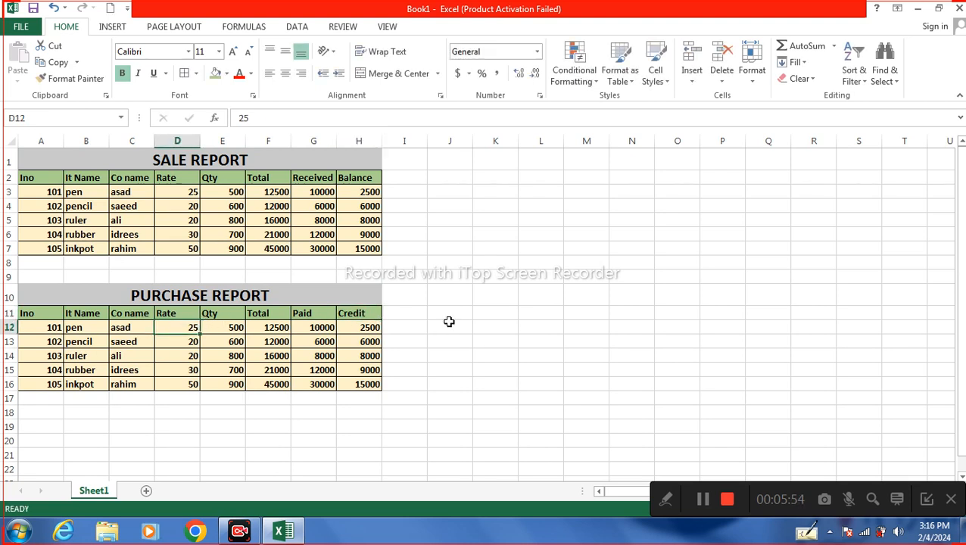
text(20)
key(Return)
text(15)
key(Return)
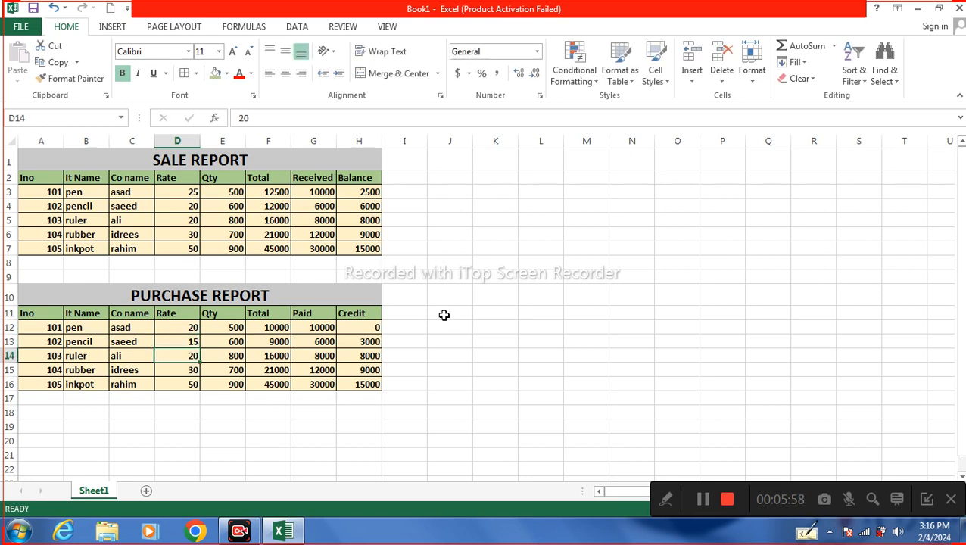
text(4)
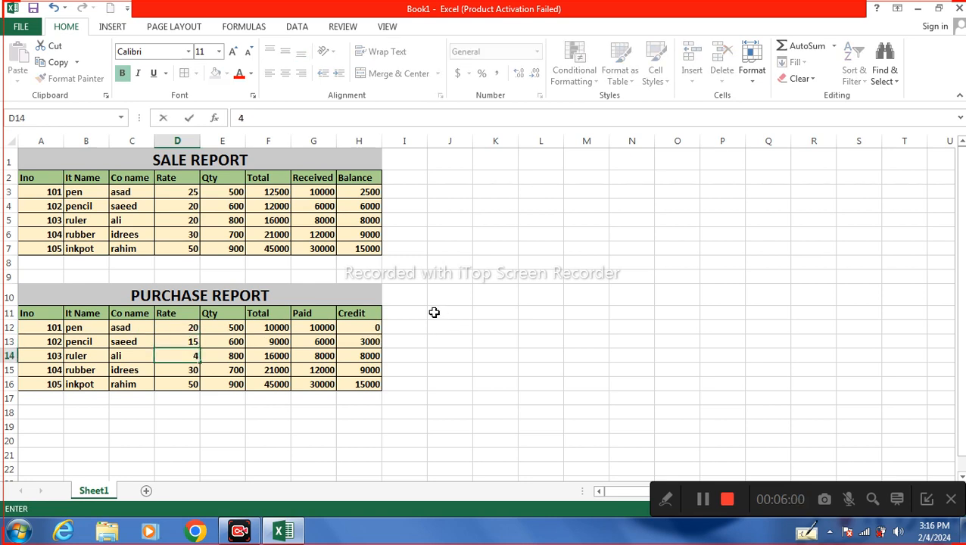
text(5)
key(Return)
text(25)
key(Return)
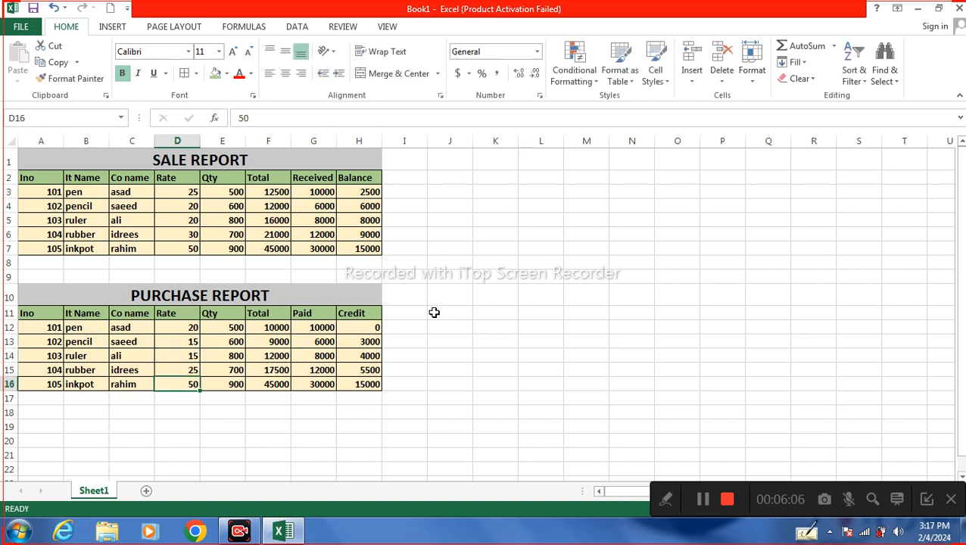
text(45)
key(Return)
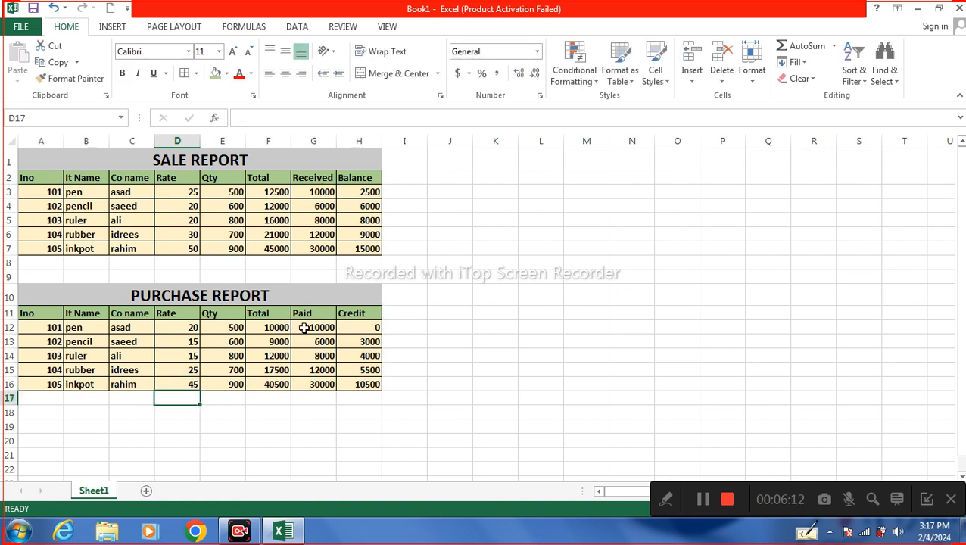
Step: Set the pen's purchase rate in D12 to 18 and discard the stray entry in D13
click(189, 328)
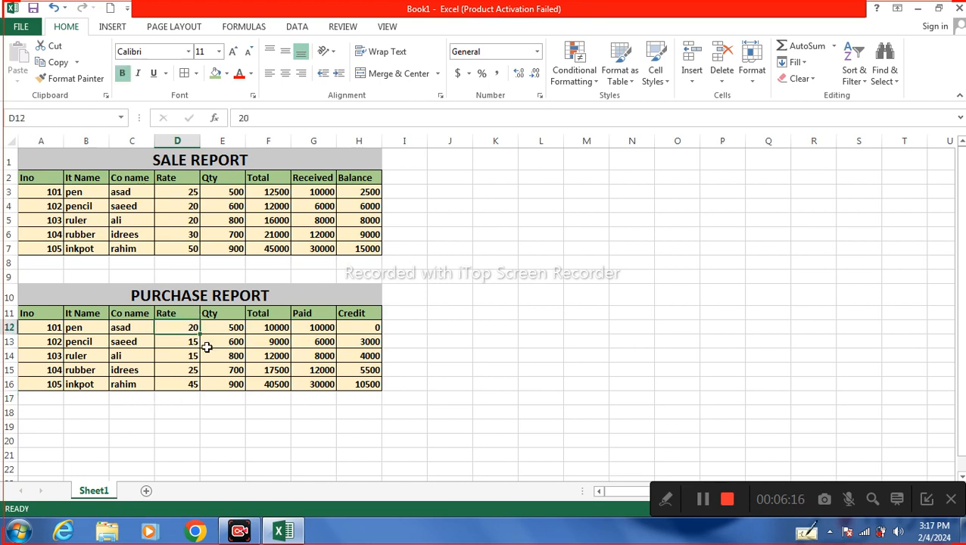
text(18)
key(Return)
text(\)
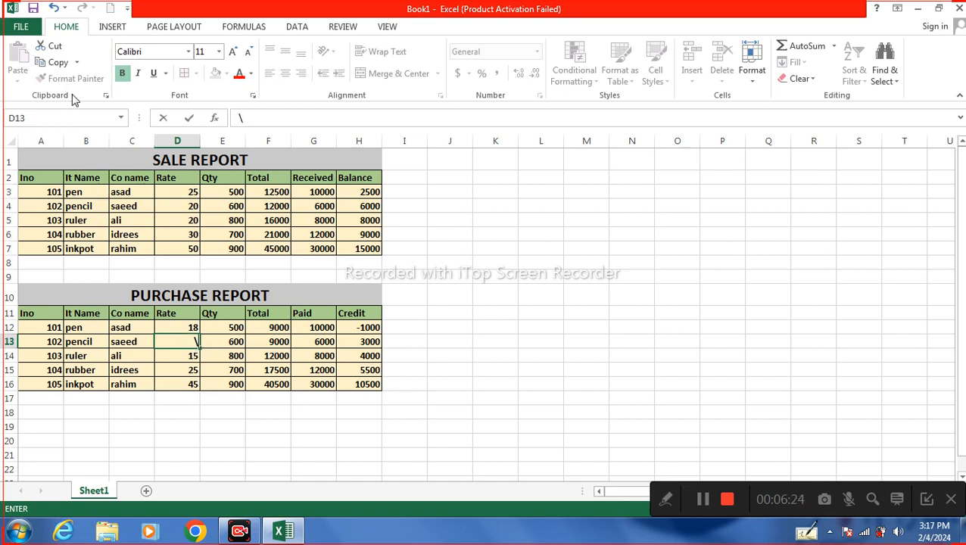
click(54, 7)
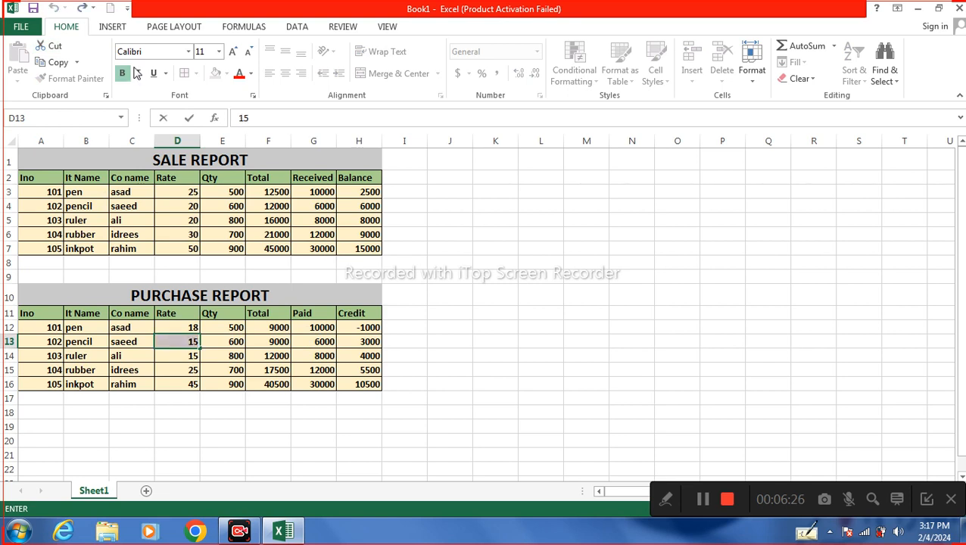
Step: Set the pen's rate in D12 of the purchase report to 23
click(182, 329)
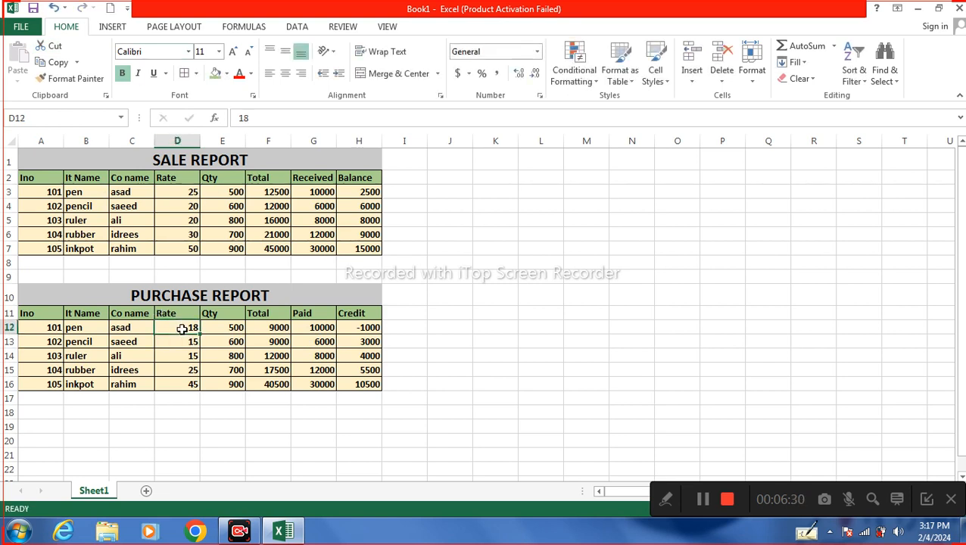
text(23)
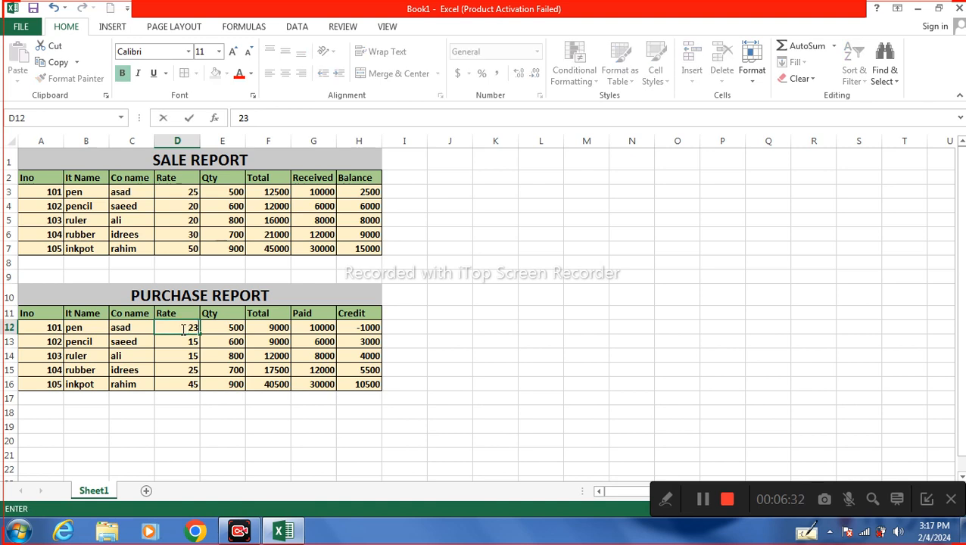
key(Return)
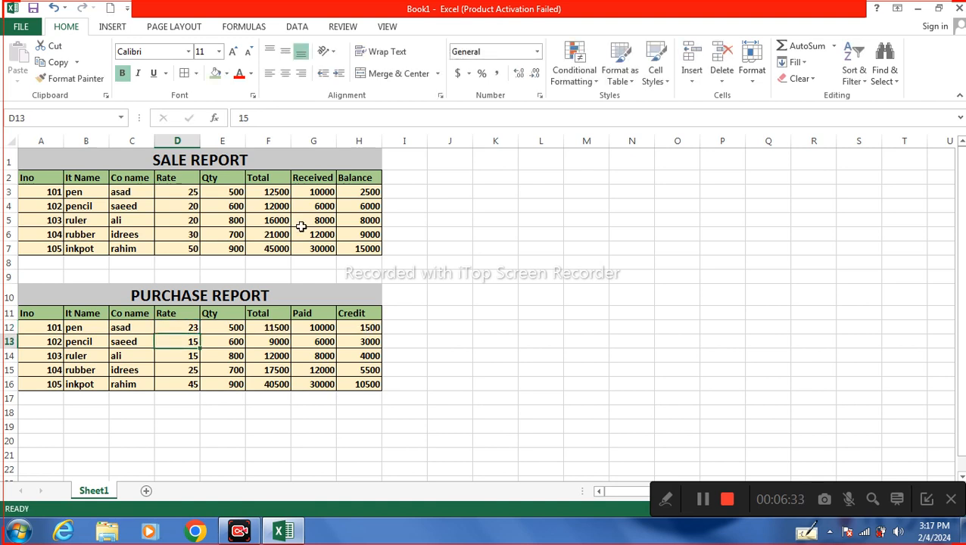
Step: Add a Profit heading in I2, beside the sale report's Balance column
click(405, 178)
text(P)
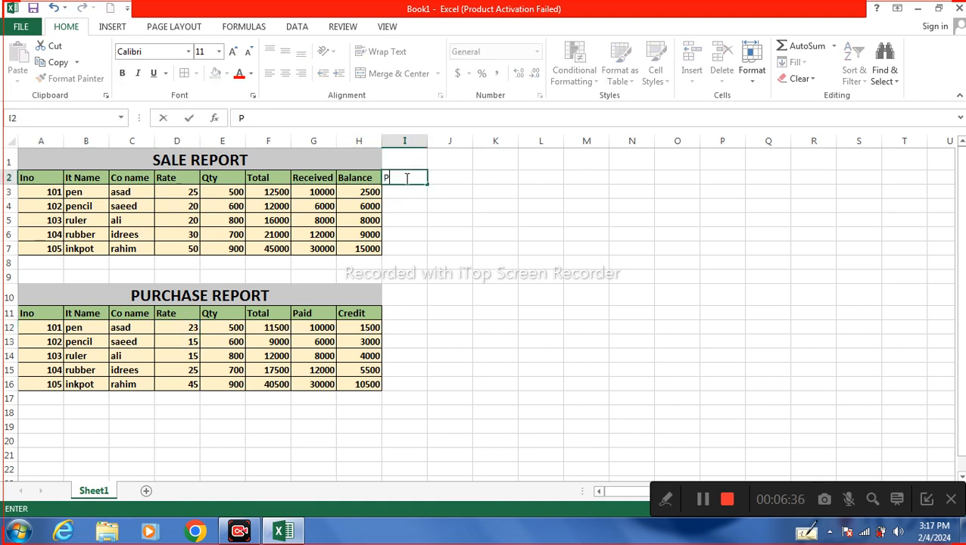
text(ro)
click(406, 174)
text(it)
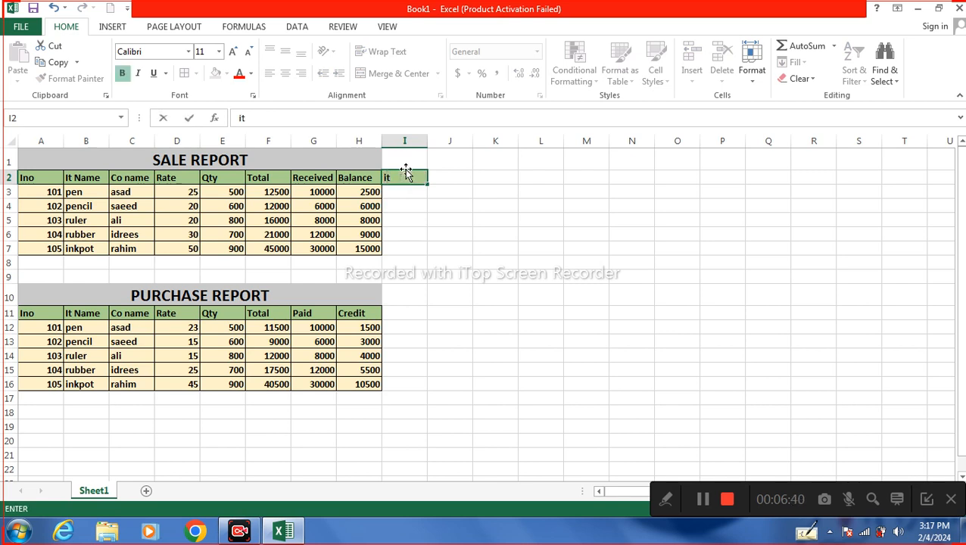
key(BackSpace)
key(BackSpace)
text(Prof)
click(406, 170)
text(it)
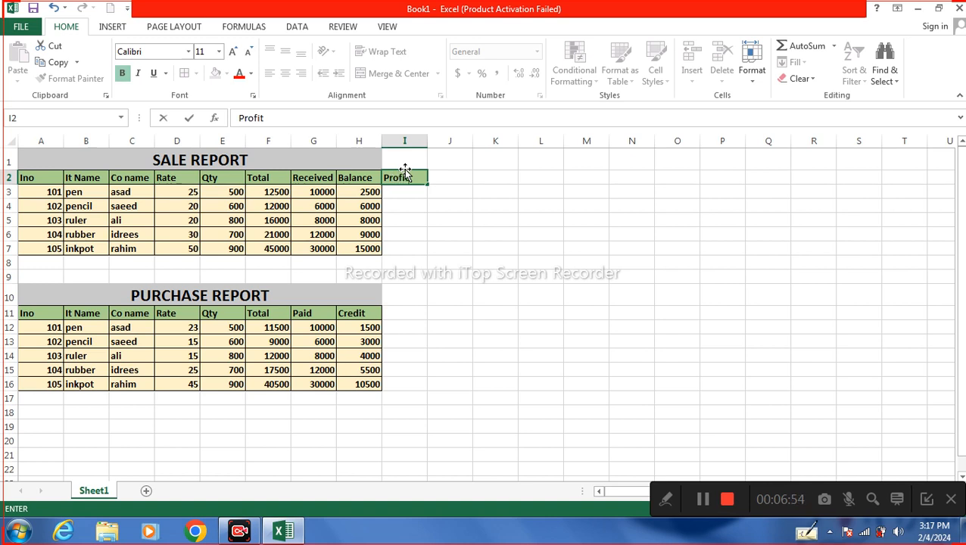
key(Return)
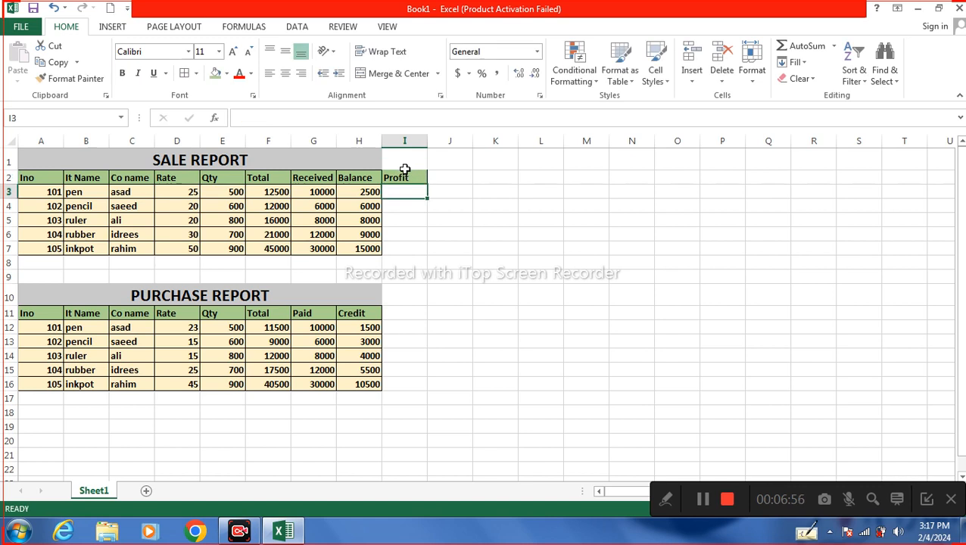
Step: Calculate the pen's profit in I3 with =F3-F12 and fill the formula down to I7
text(=)
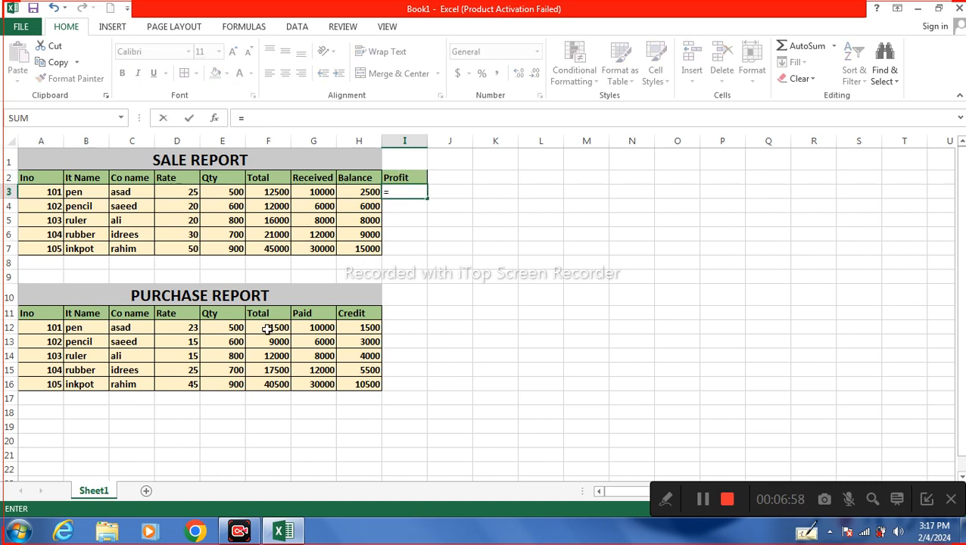
click(275, 193)
text(-)
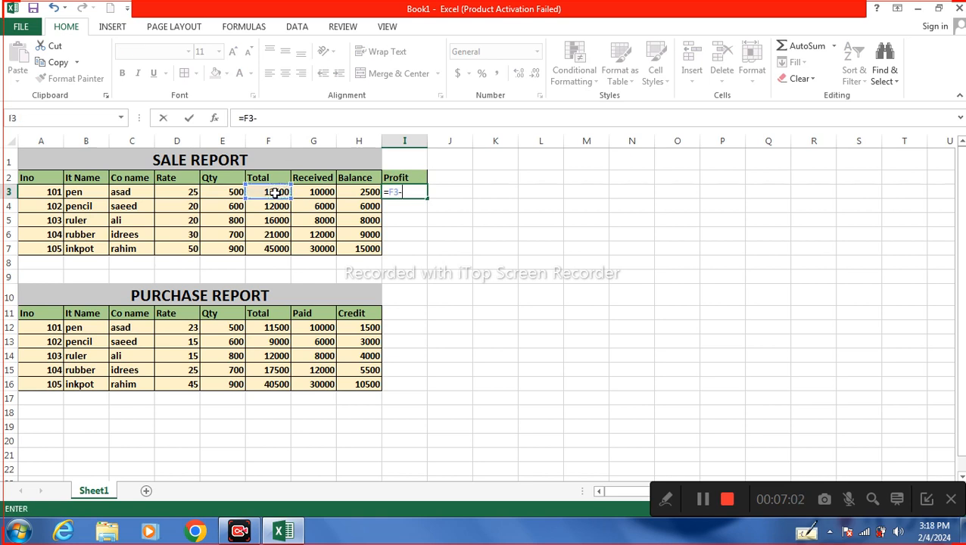
click(283, 327)
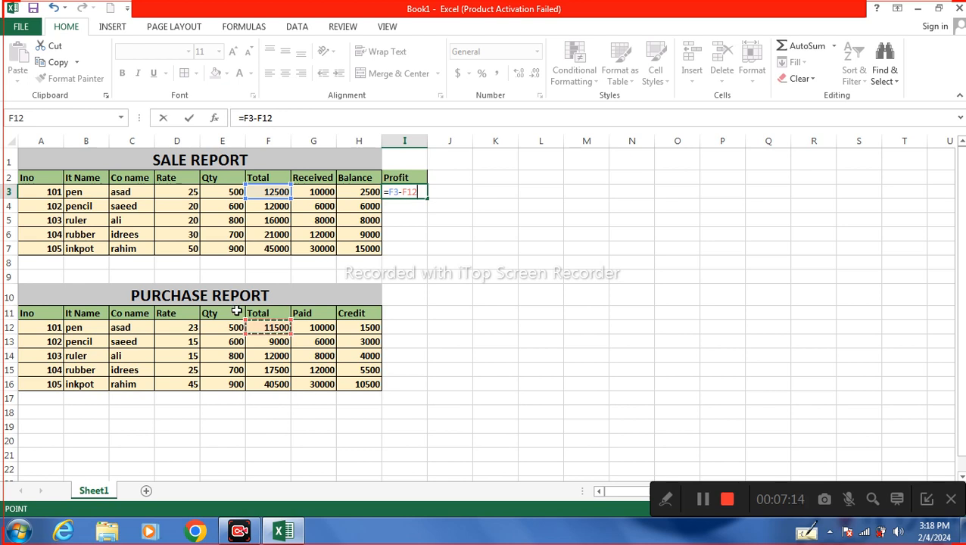
key(Return)
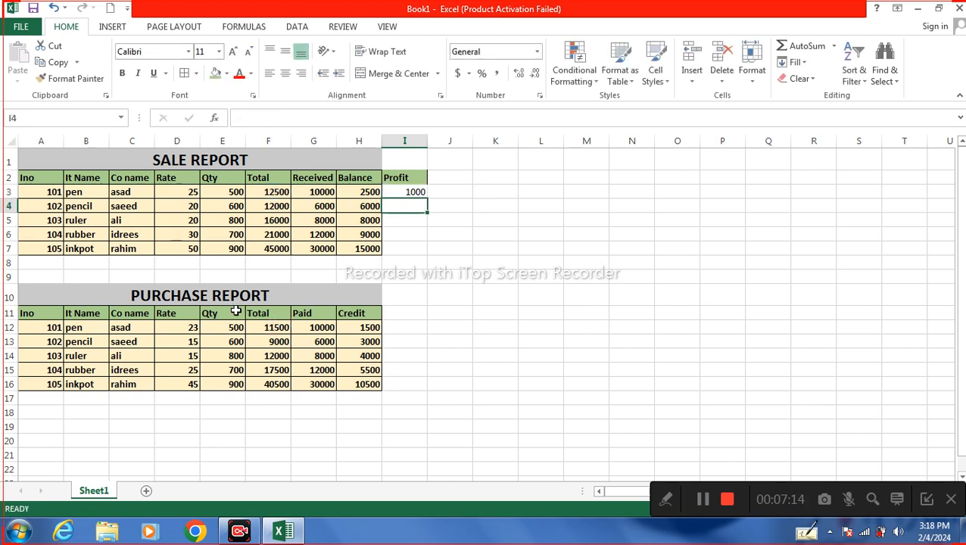
click(414, 191)
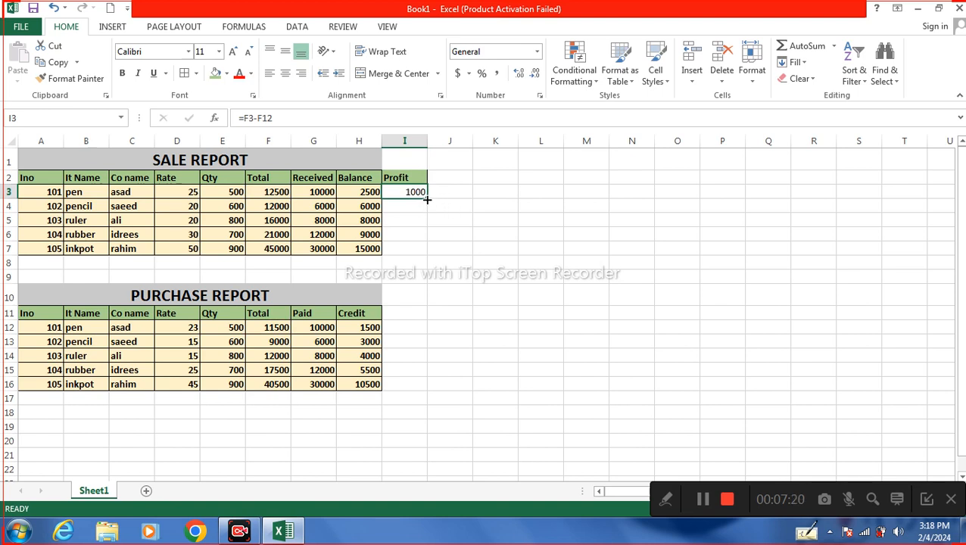
drag(427, 200, 430, 262)
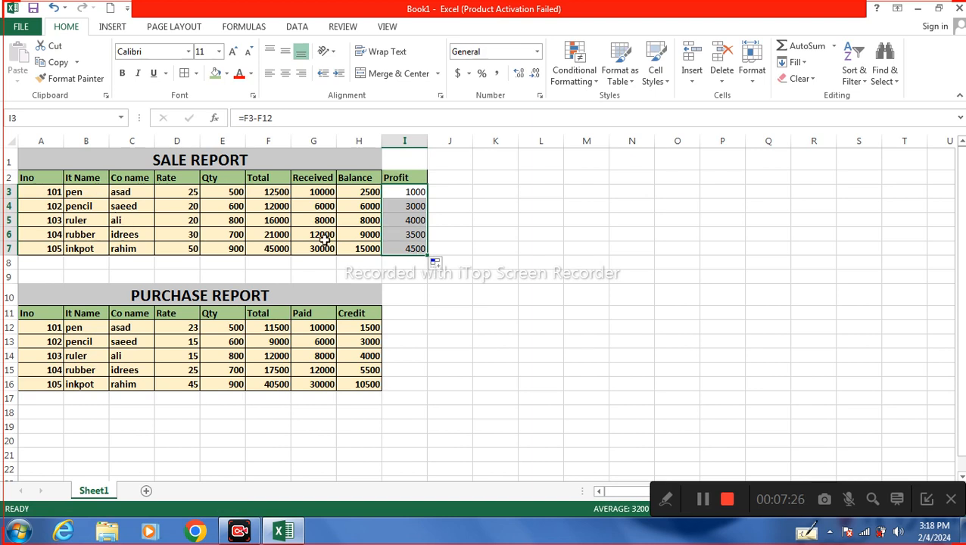
Step: Enter the label GRAND PROFIT in A8, below the sale report's last item
click(59, 262)
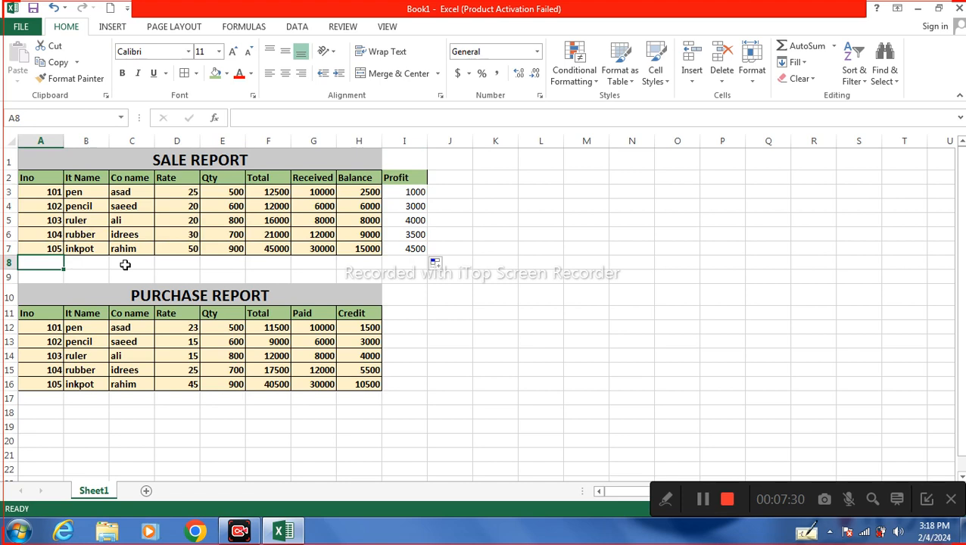
text(GRAN)
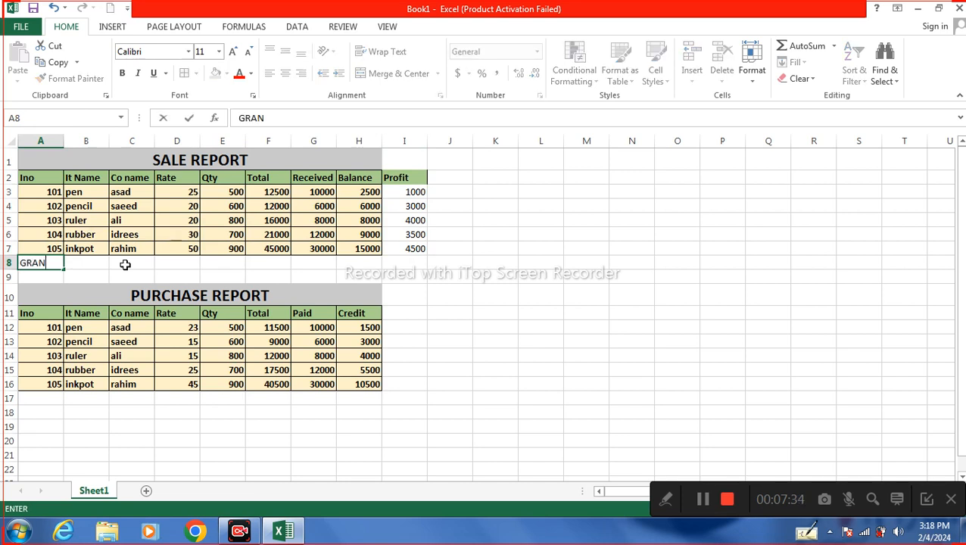
text(D B)
text(PR)
text(OFIT)
key(Return)
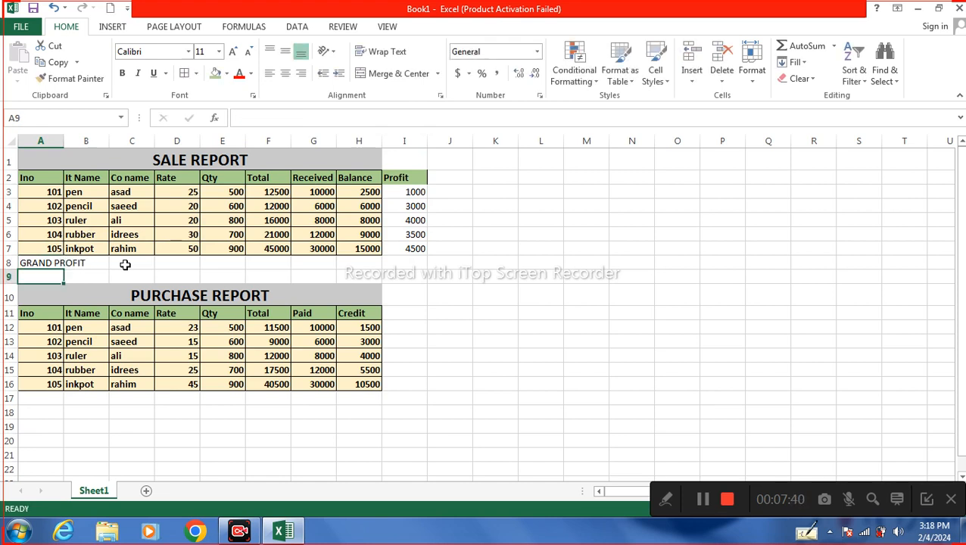
Step: Total the profits in I8 with the AutoSum formula =SUM(I3:I7)
click(402, 264)
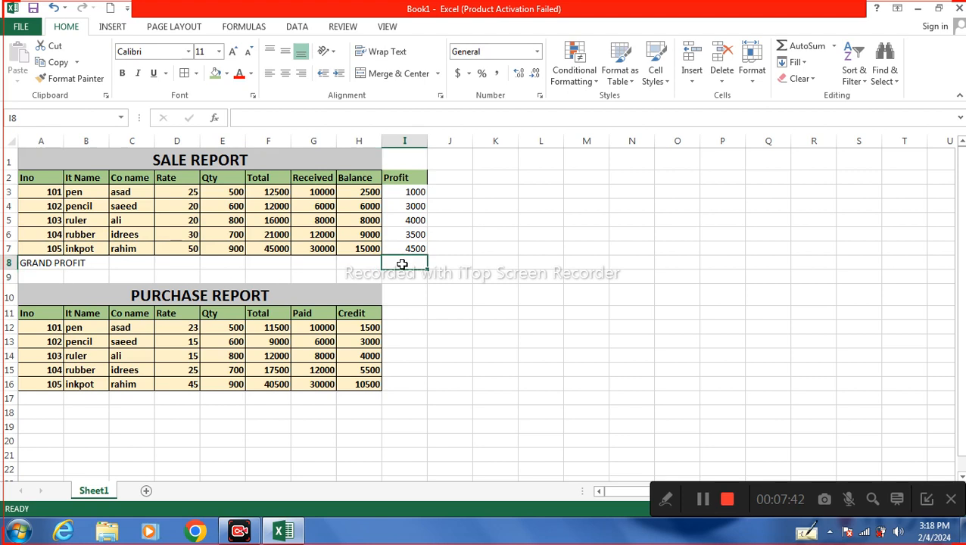
click(780, 47)
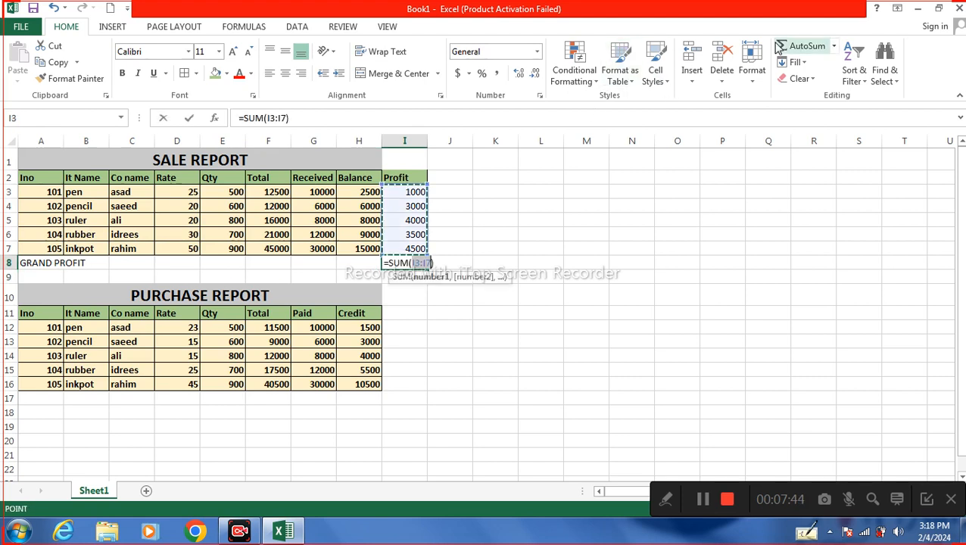
click(780, 47)
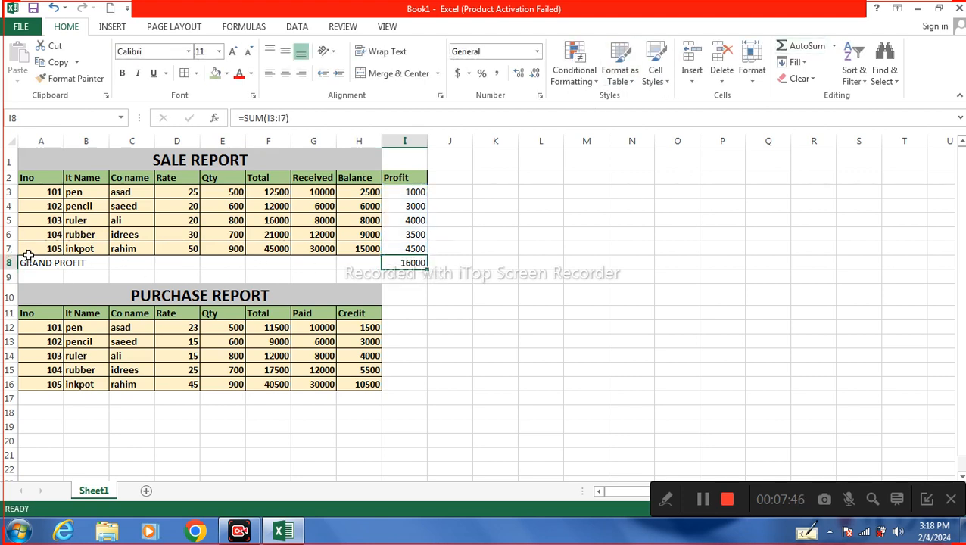
Step: Apply a Thick Box Border around the grand profit row A8:I8 and around the Profit column I2:I8
drag(43, 261, 421, 260)
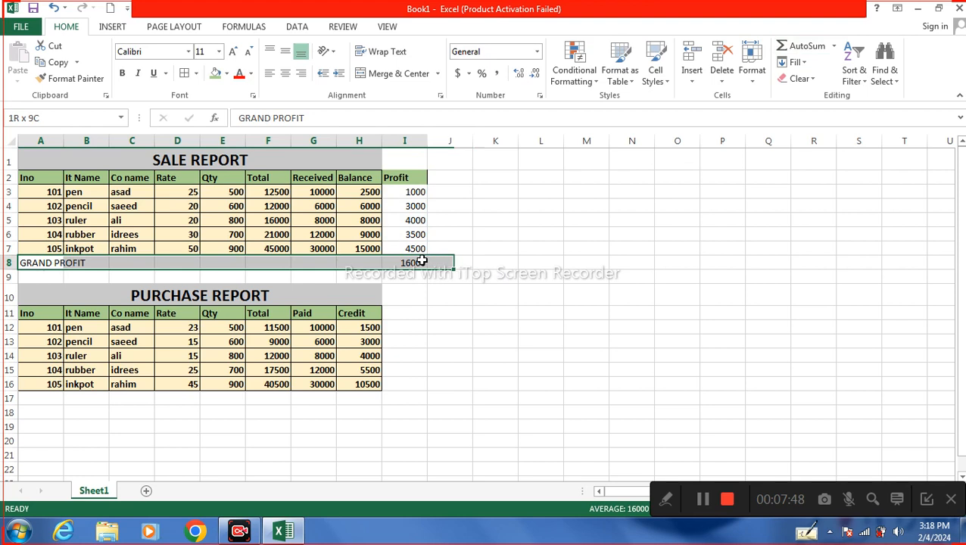
click(196, 73)
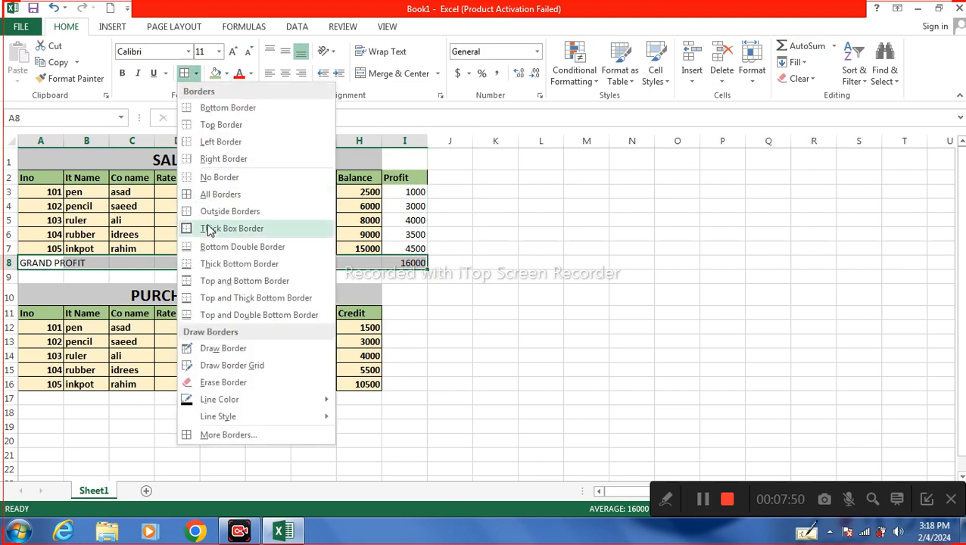
click(210, 230)
drag(407, 180, 421, 261)
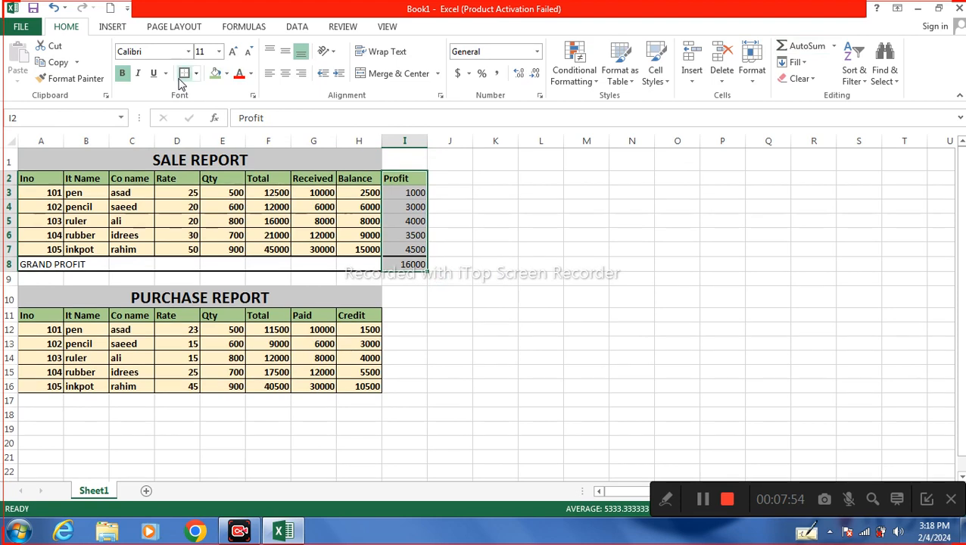
click(222, 223)
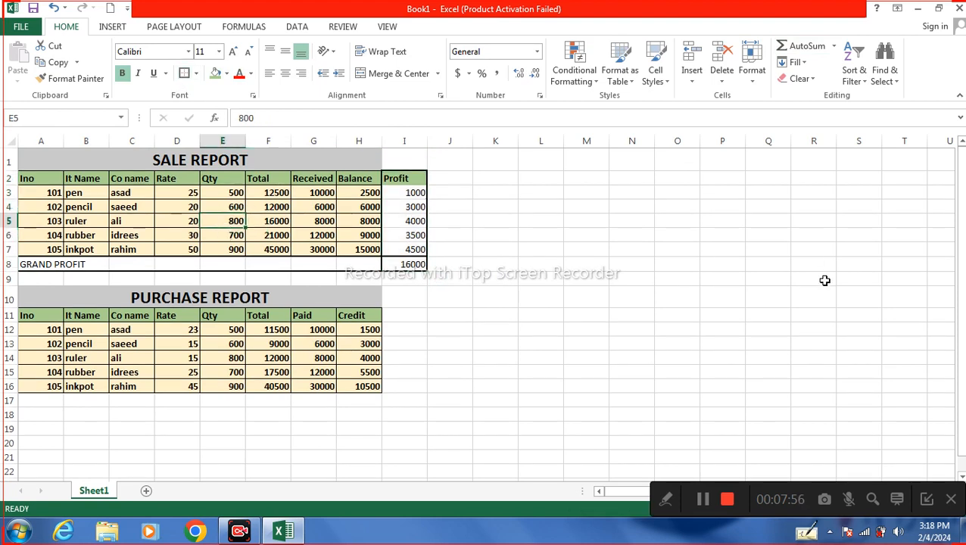
click(961, 476)
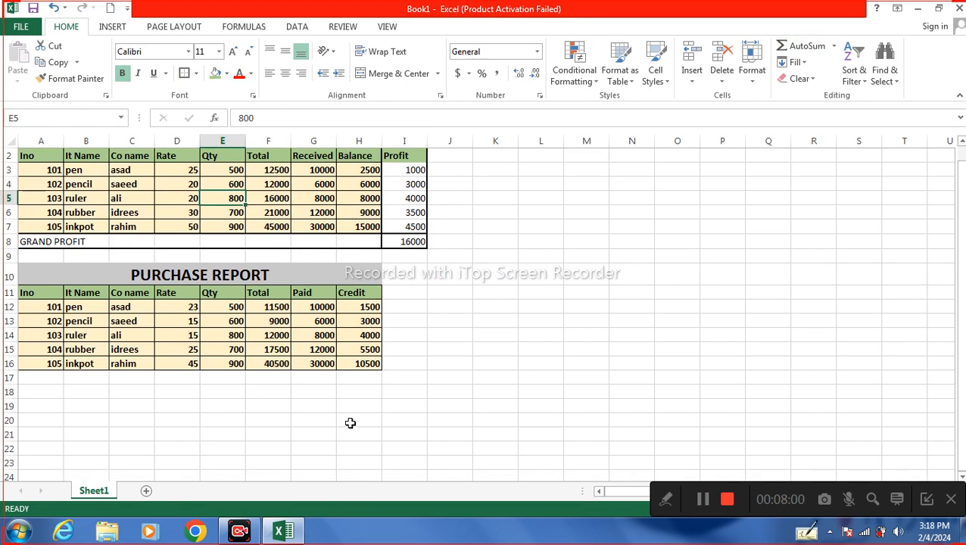
drag(195, 274, 254, 530)
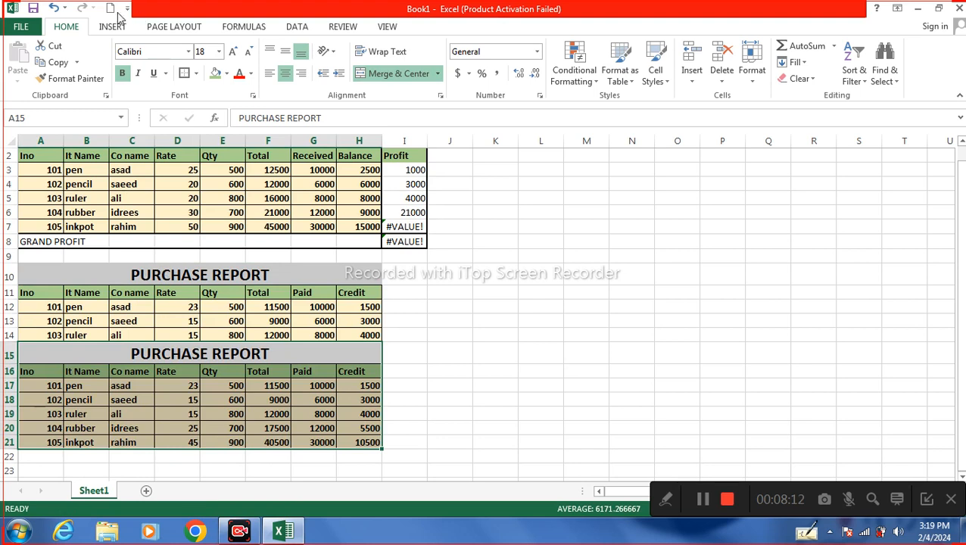
click(53, 10)
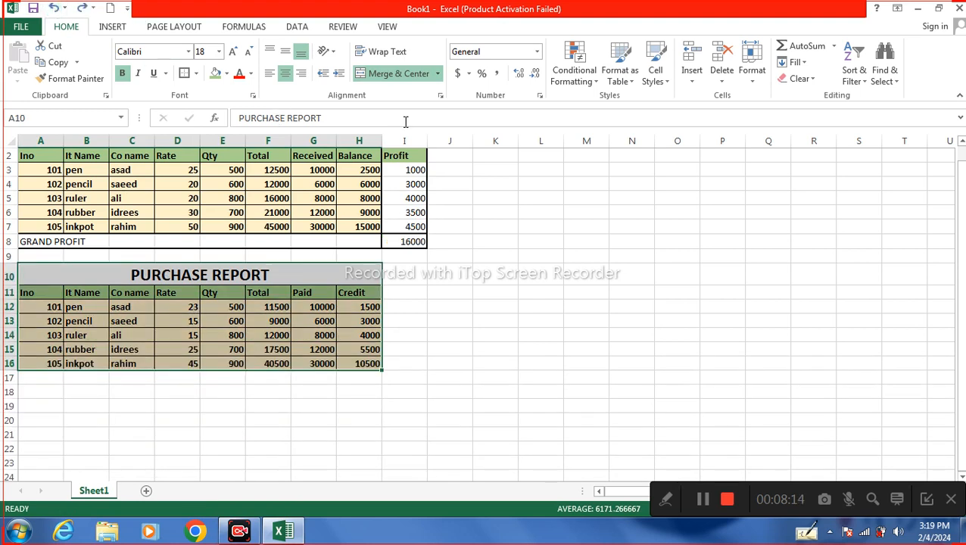
Step: Copy the whole purchase report table, A10:H16, to the empty rows starting at A19
click(362, 361)
key(Down)
key(Down)
key(Down)
key(Down)
key(Down)
key(Down)
key(Down)
key(Down)
key(Down)
key(Down)
key(Down)
key(Down)
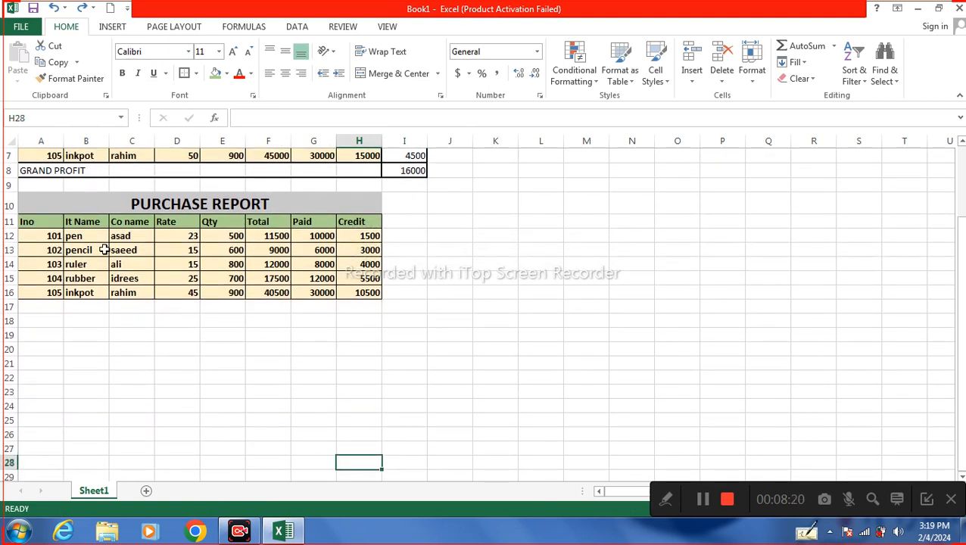
drag(76, 202, 144, 301)
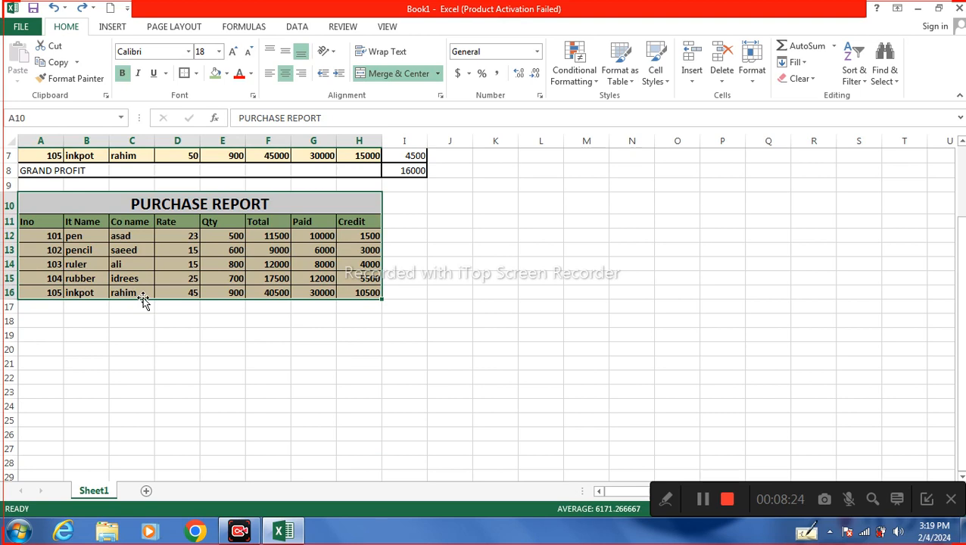
drag(144, 301, 149, 415)
Step: Change the copied table's title in A19 to STOCK REPORT
click(174, 340)
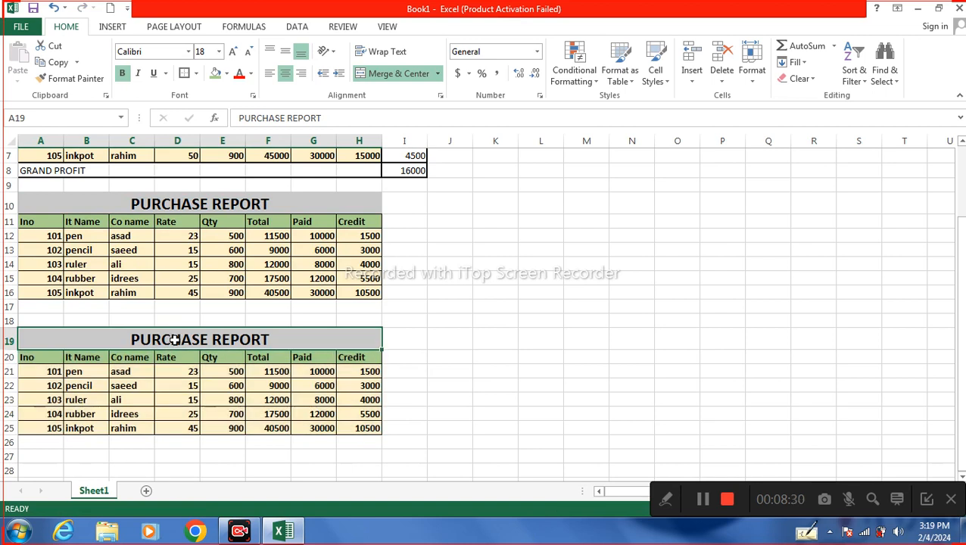
text(STO)
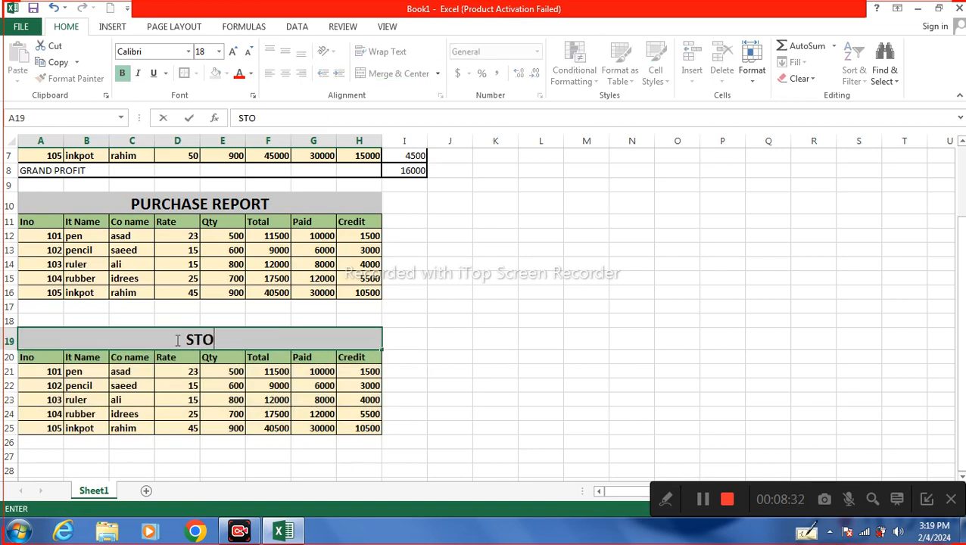
text(CK REPORT)
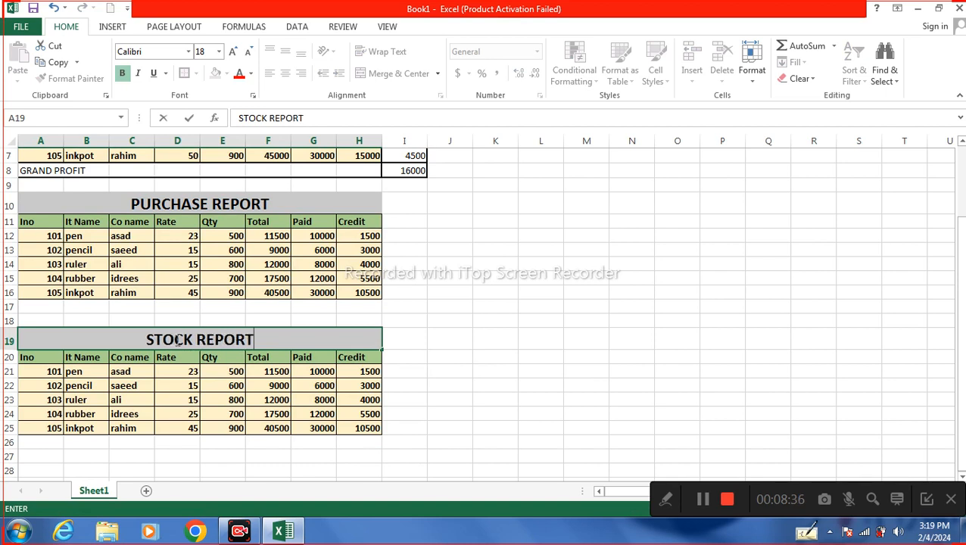
key(Return)
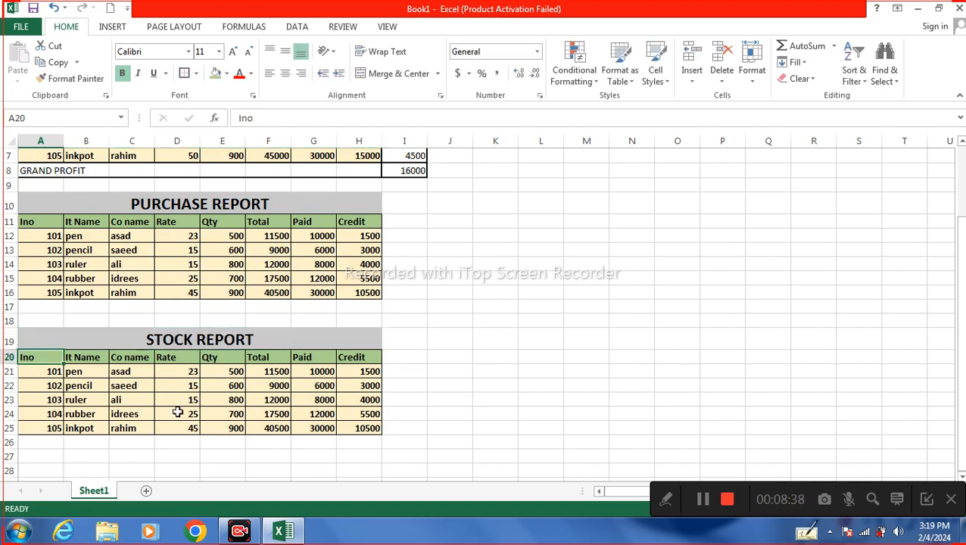
Step: Rename the stock report's Rate heading in D20 as Purtyy
click(173, 360)
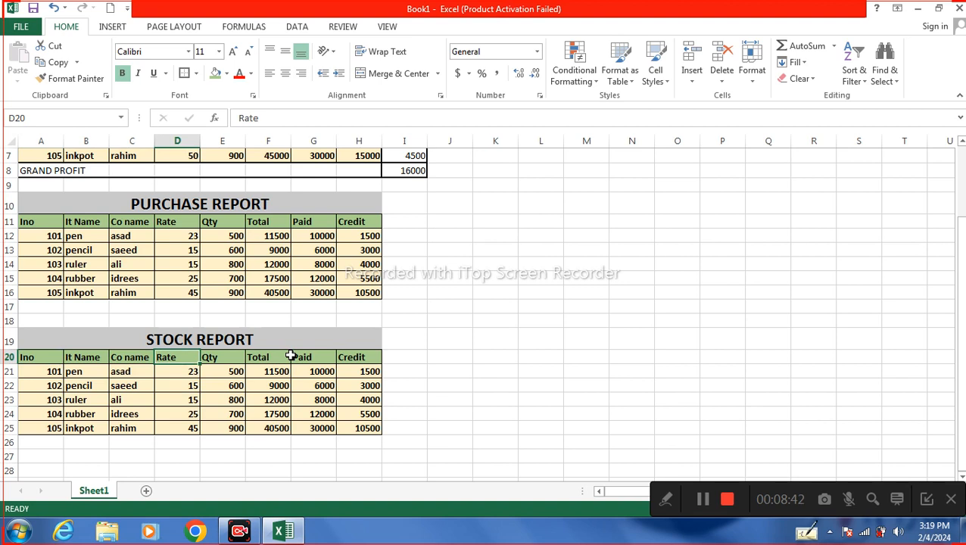
text(pUR)
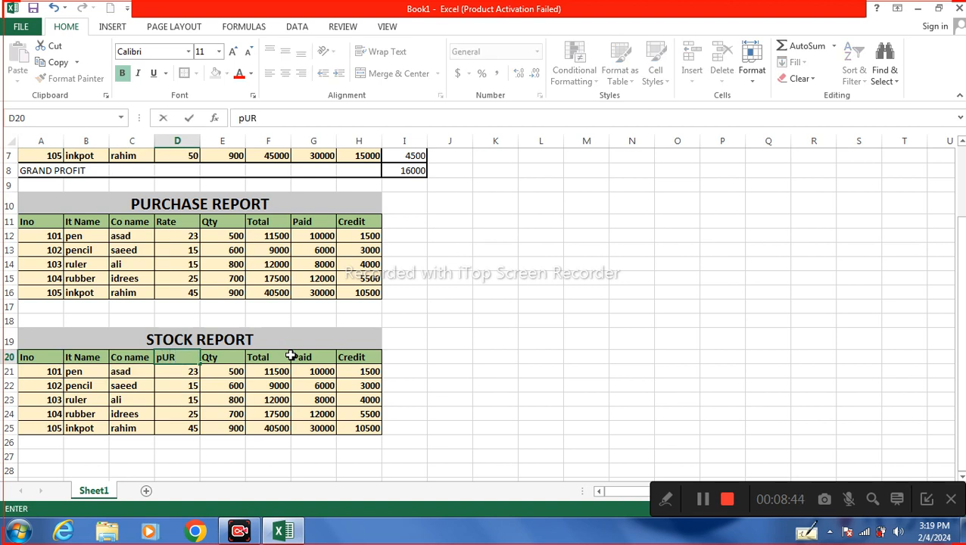
key(BackSpace)
key(BackSpace)
key(BackSpace)
text(Purtyy)
key(Tab)
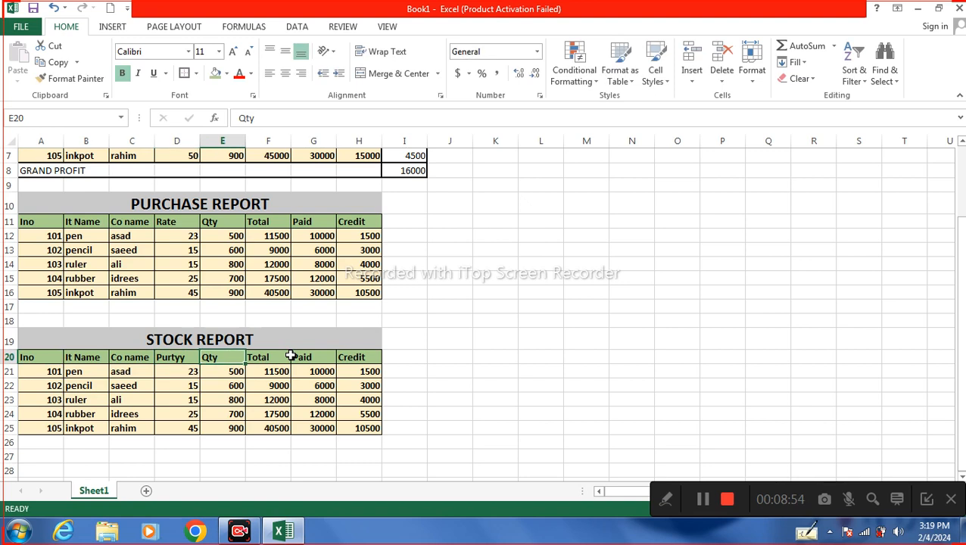
Step: Rename the stock report headings in E20, F20, G20 and H20 as Saleqty, Stock, Rate and Tot
text(Saleqty)
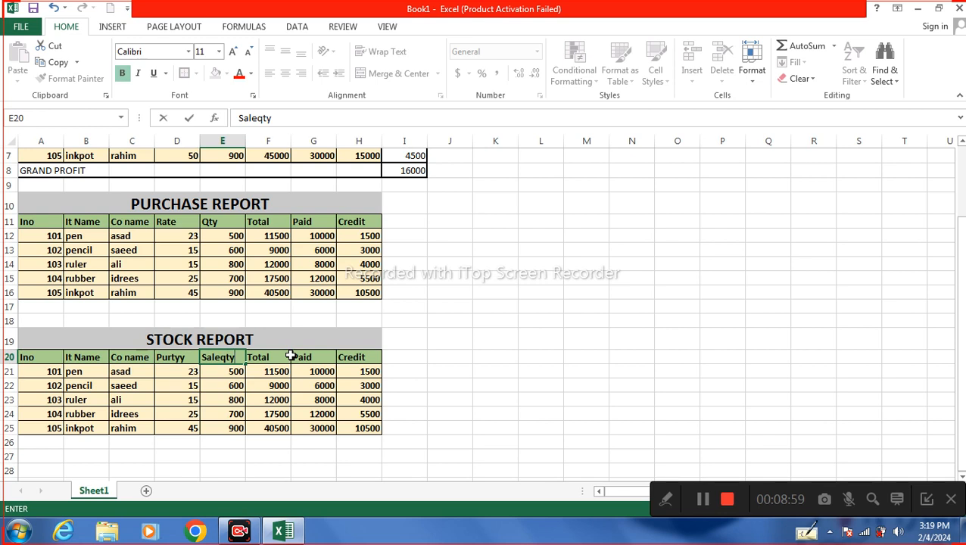
key(Tab)
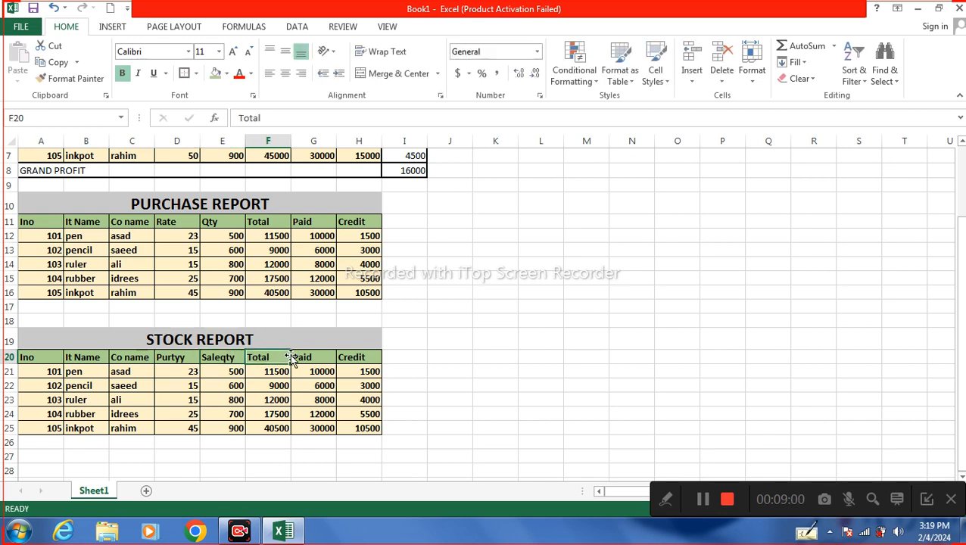
text(Stock)
key(Tab)
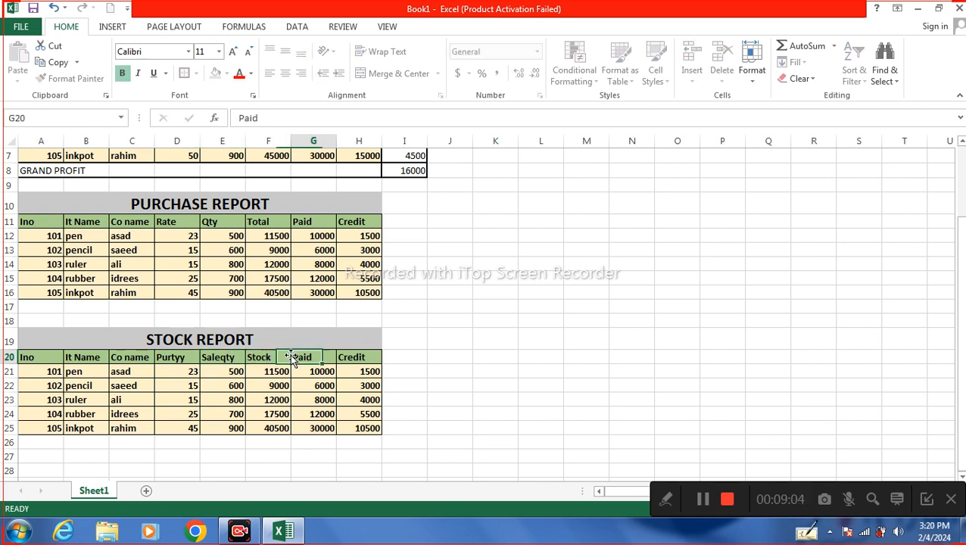
text(Ra)
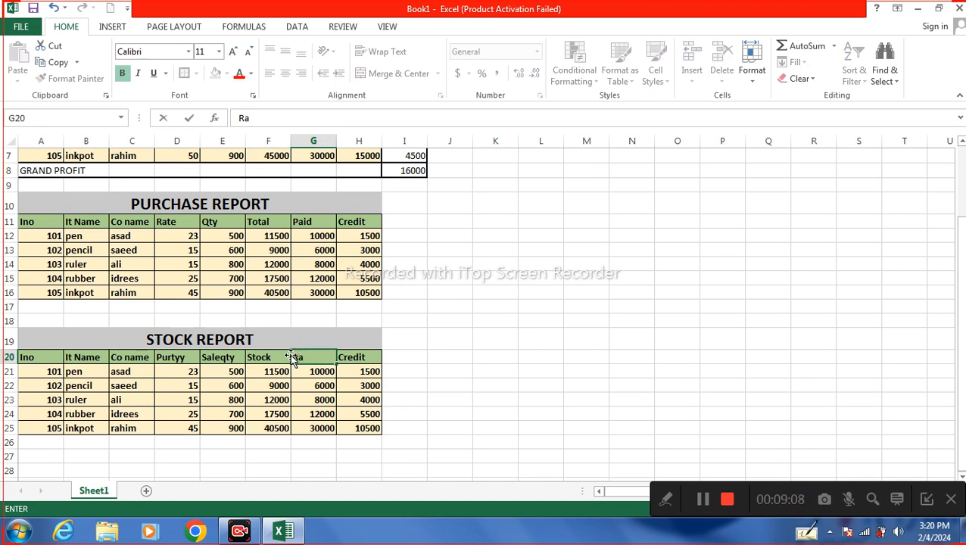
key(Tab)
text(To)
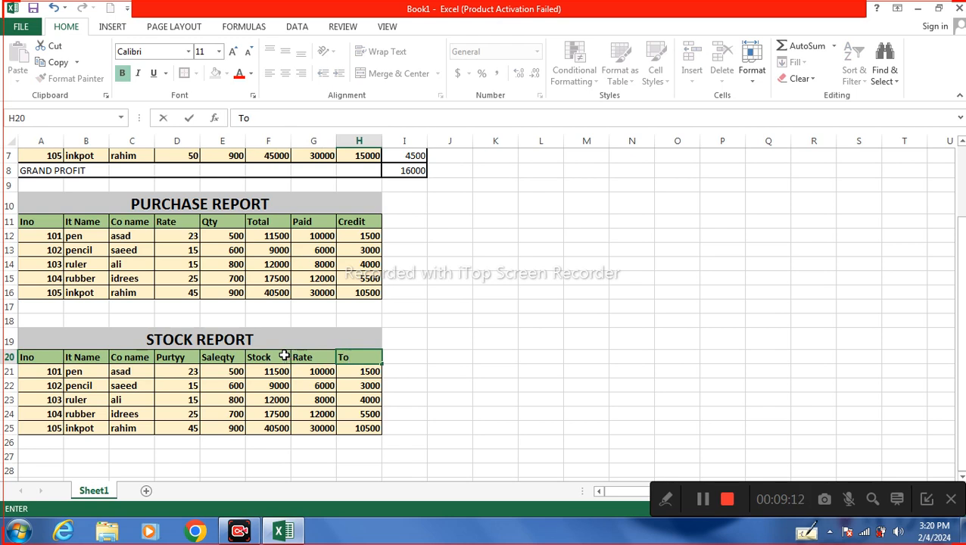
text(t)
click(286, 356)
text(al)
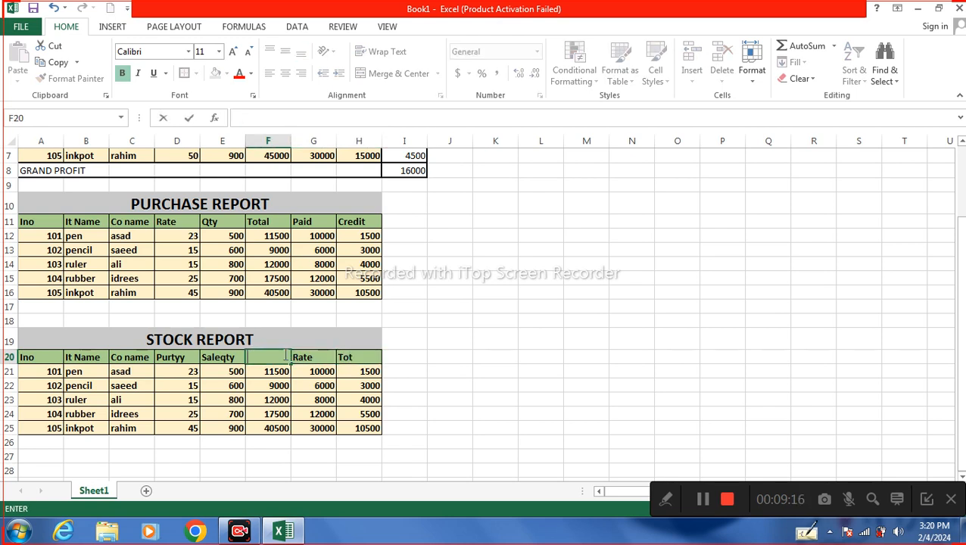
click(283, 384)
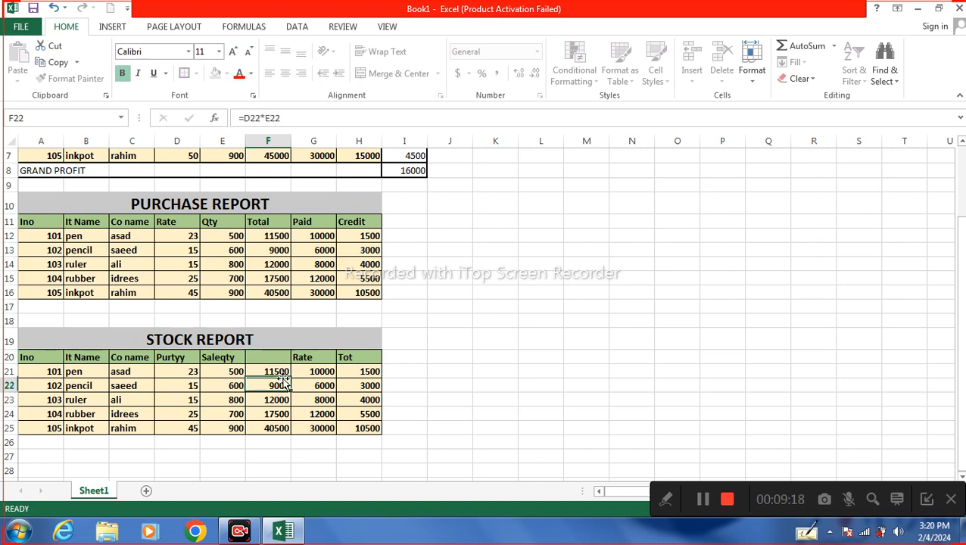
click(276, 355)
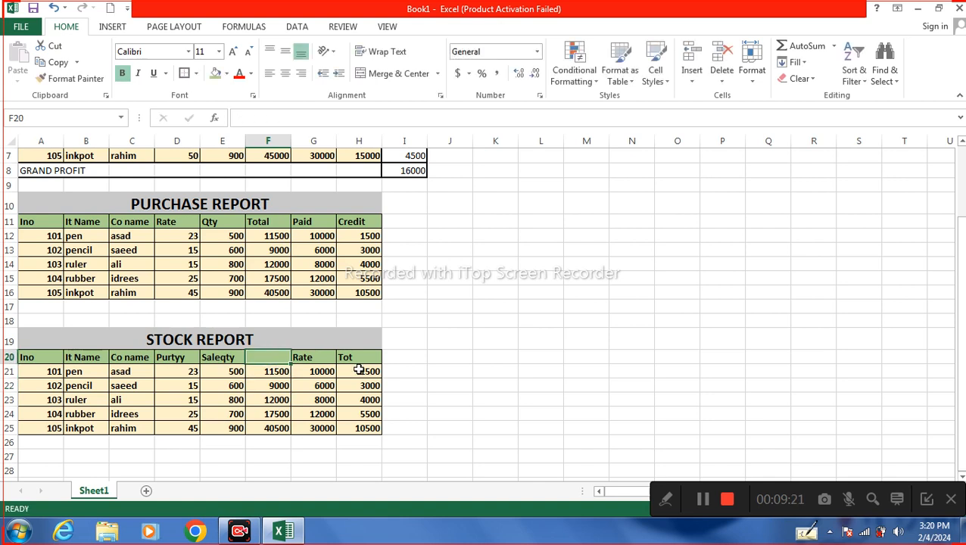
click(53, 7)
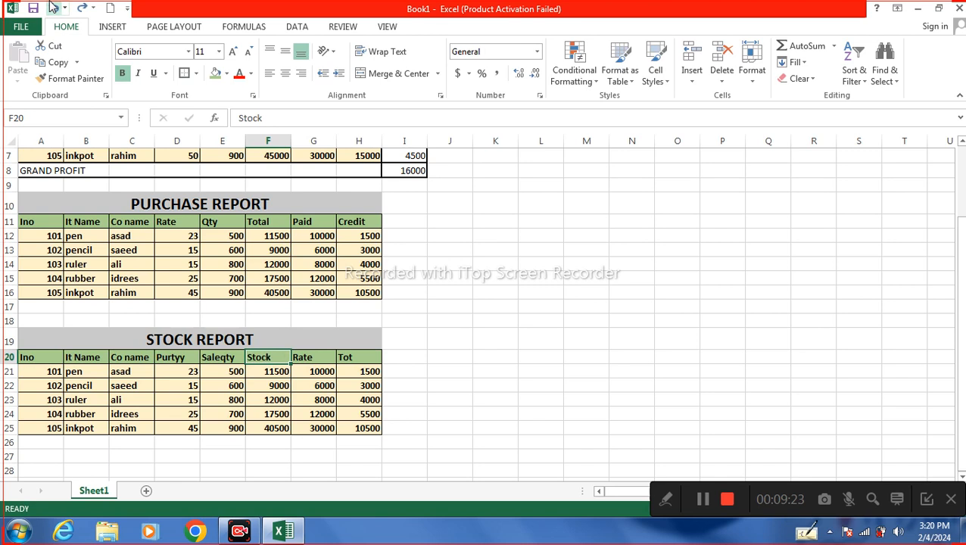
Step: Complete the stock report's last heading in H20 as Total
double_click(374, 357)
text(al)
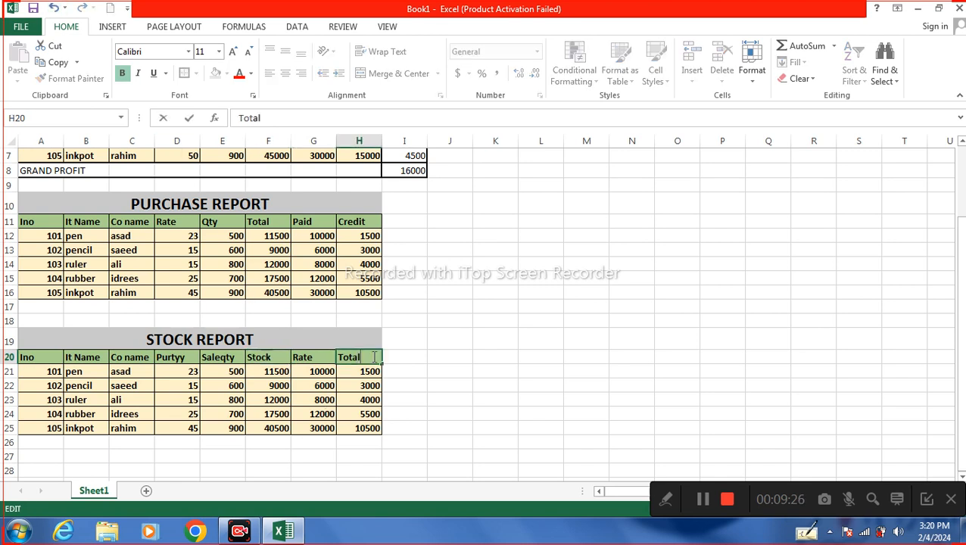
Step: Set the stock report's Purtyy quantities in D21:D25 to 5000, 6000, 2000, 4000 and 7000
click(190, 371)
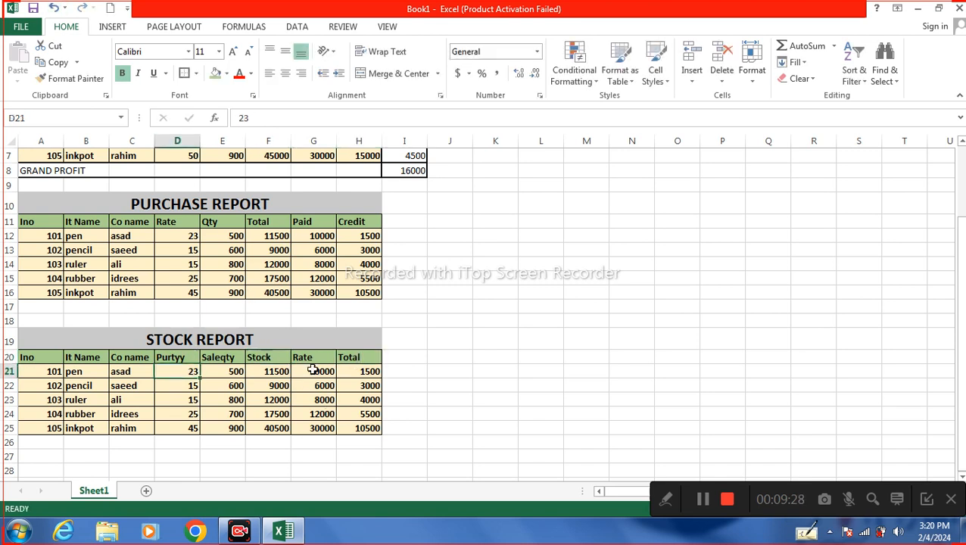
text(5000)
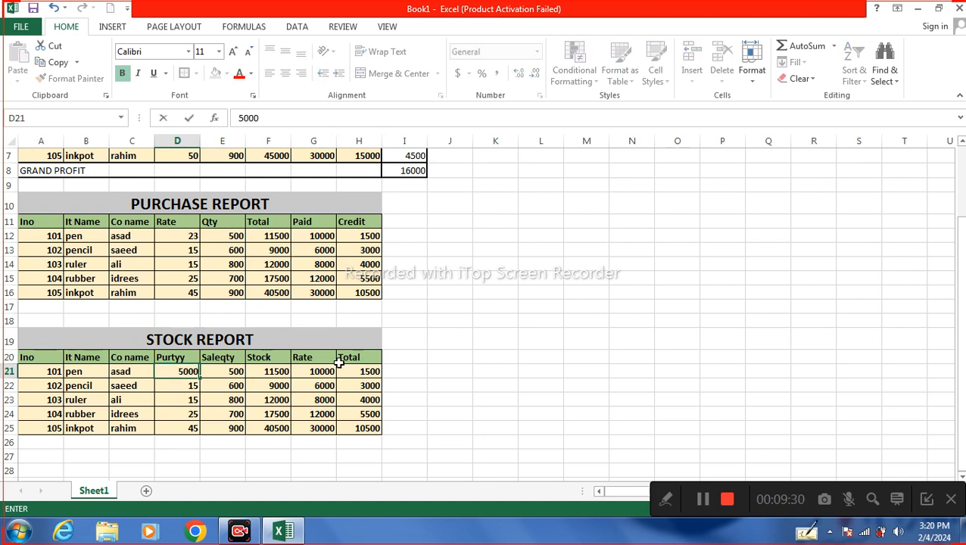
key(Return)
text(6000)
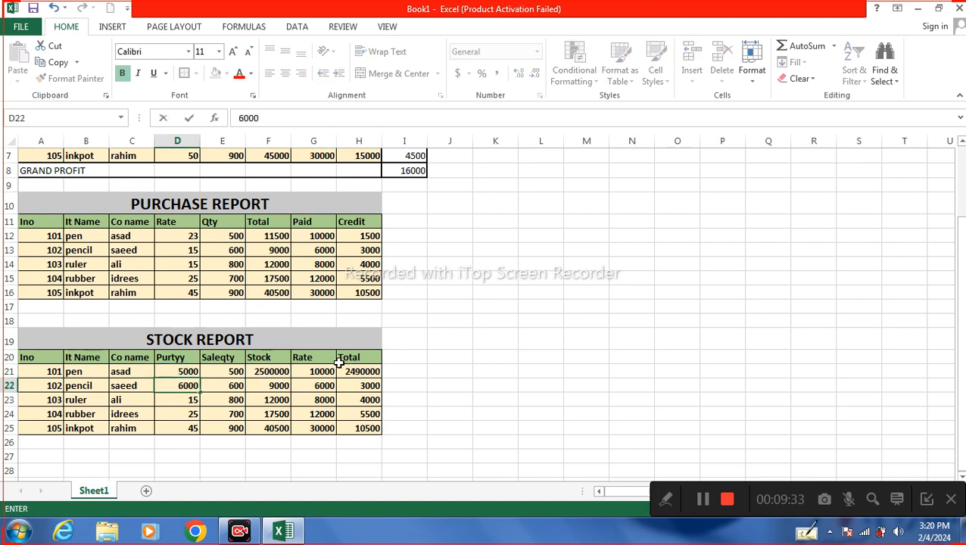
key(Return)
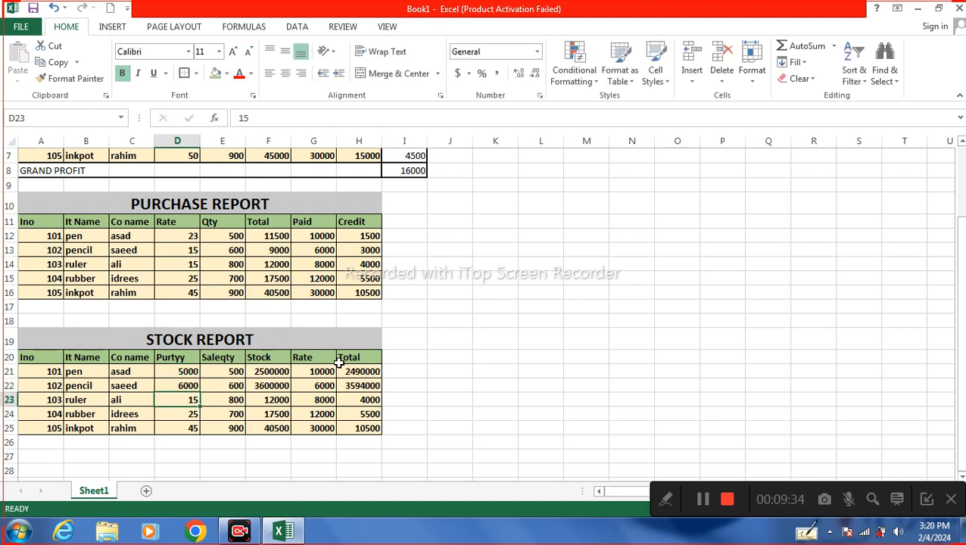
text(2000)
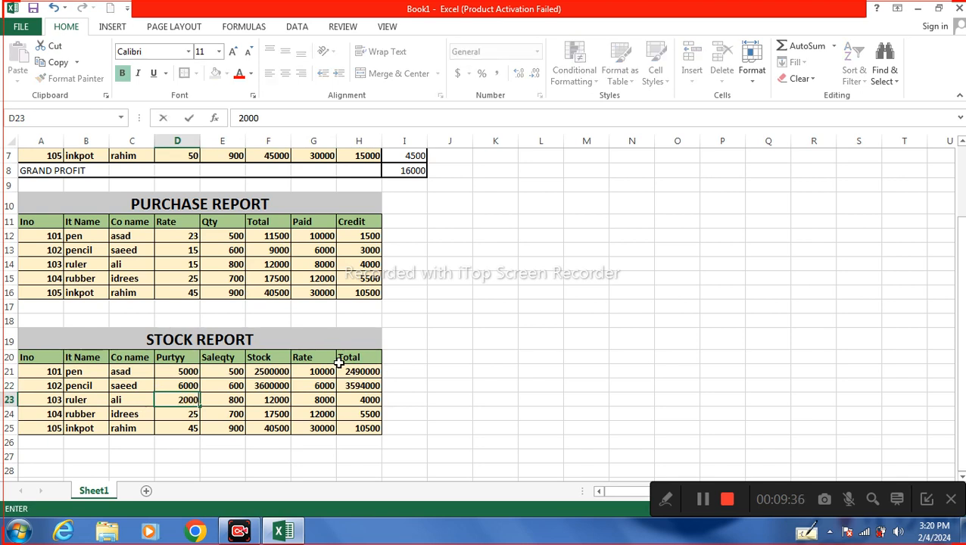
key(Return)
text(4000)
key(Return)
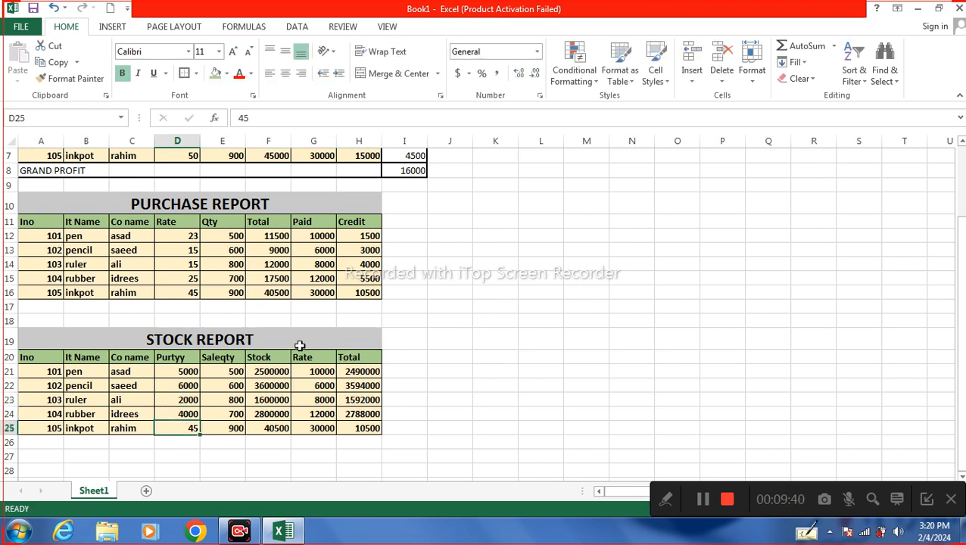
text(700)
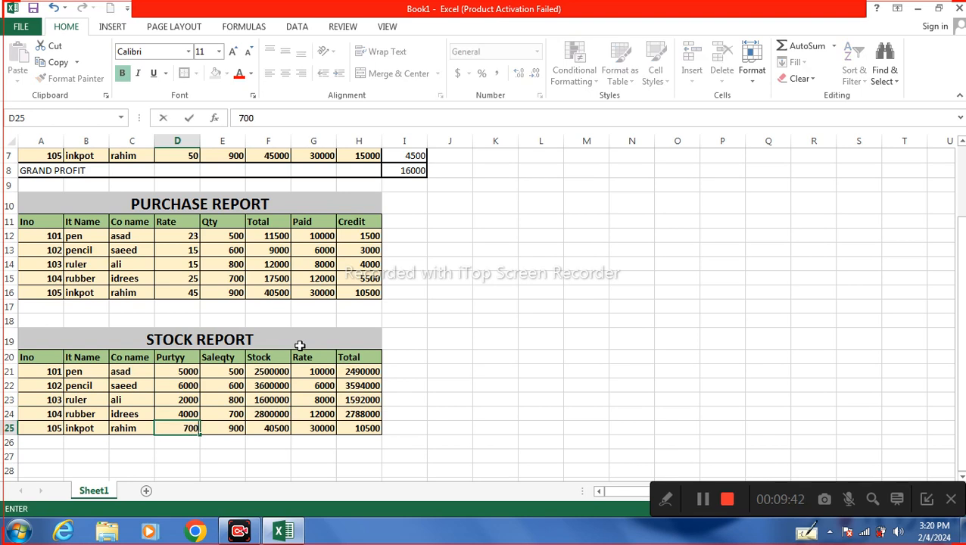
text(0)
key(Up)
Step: Set the stock report's Saleqty values in E21:E25 to 3000, 4000, 1000, 3000 and 4000
key(Up)
key(Up)
key(Right)
key(Up)
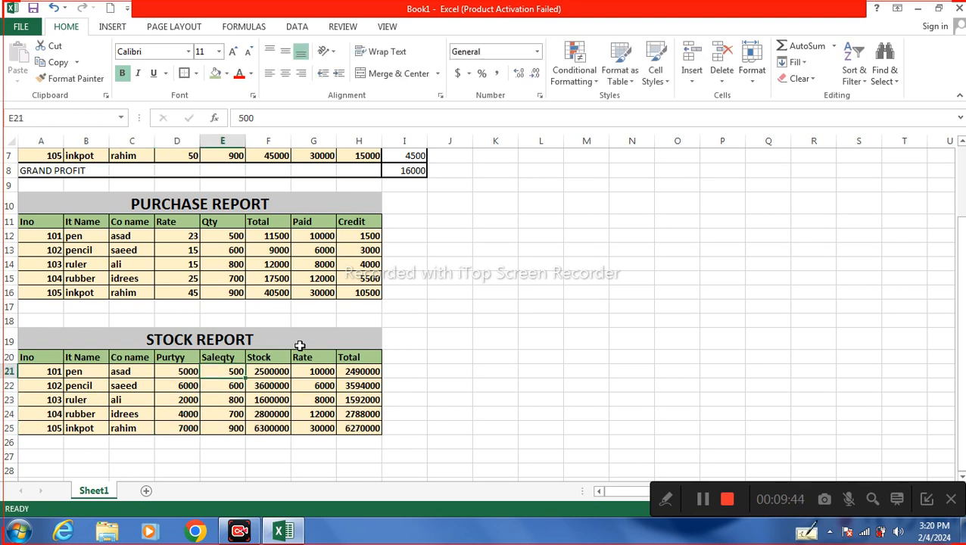
text(3000)
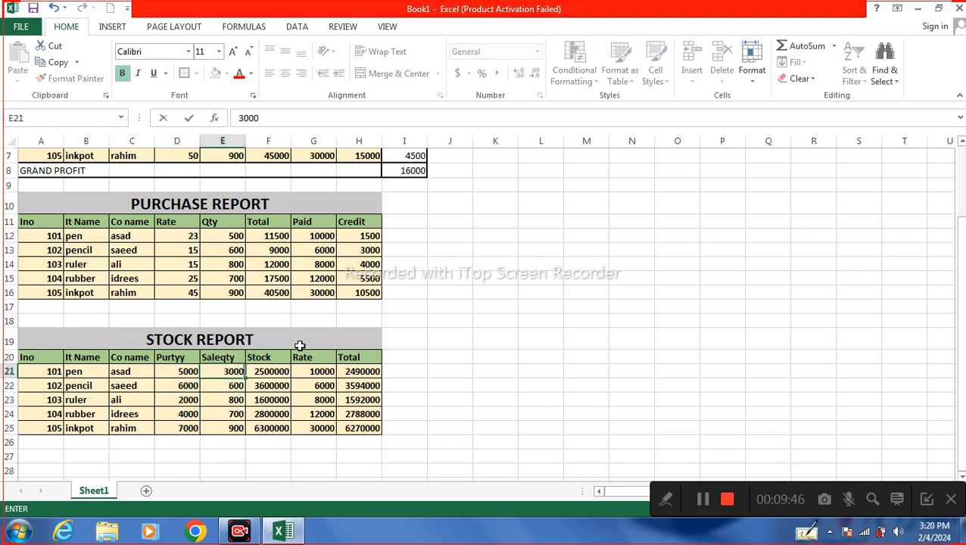
key(Return)
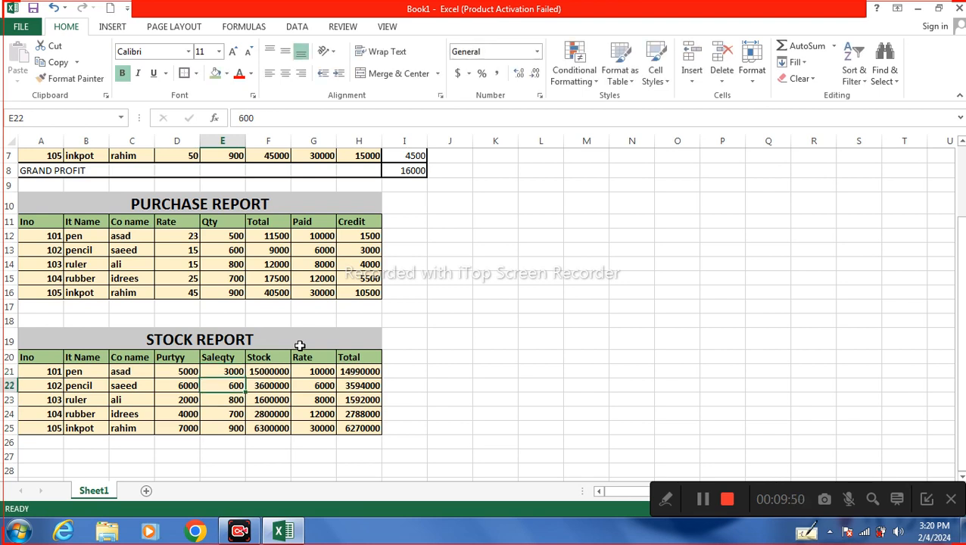
text(4000)
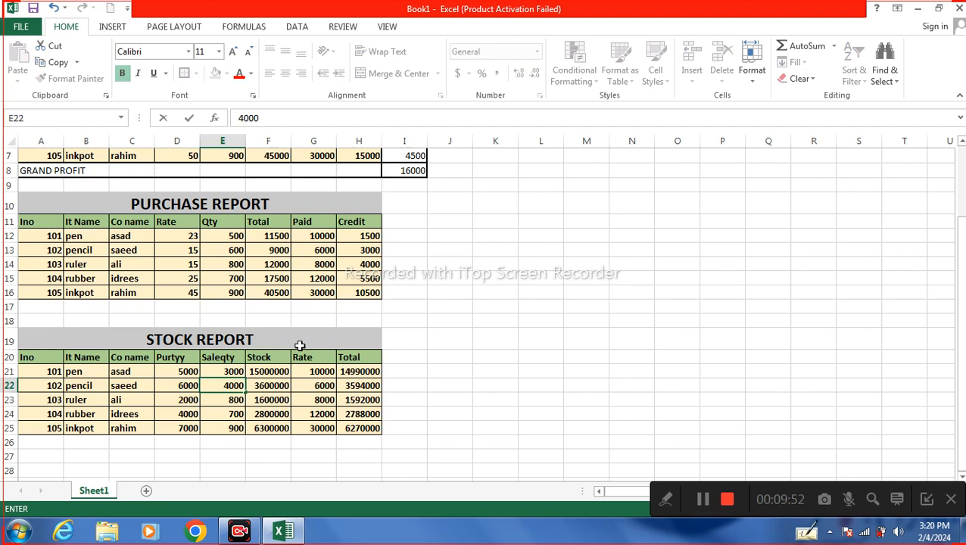
key(Return)
text(1000)
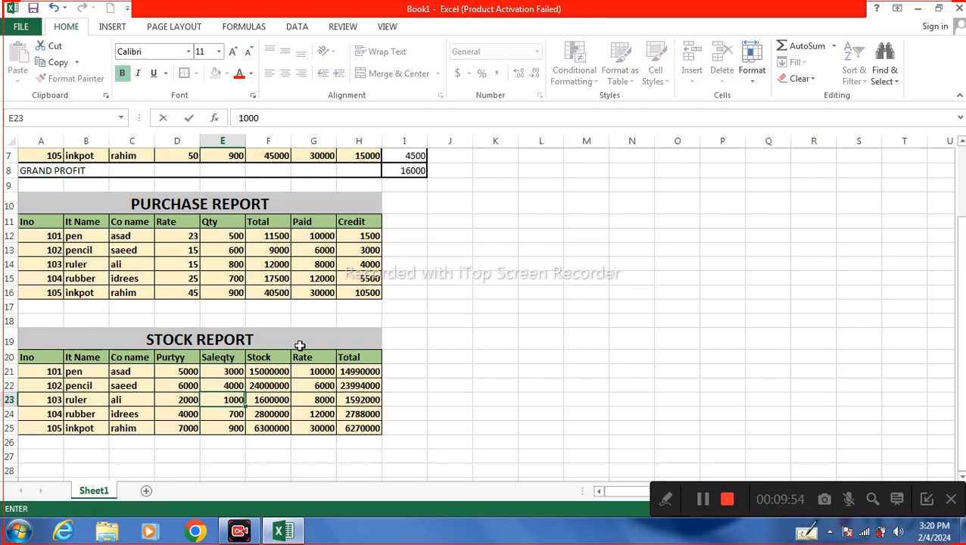
key(Return)
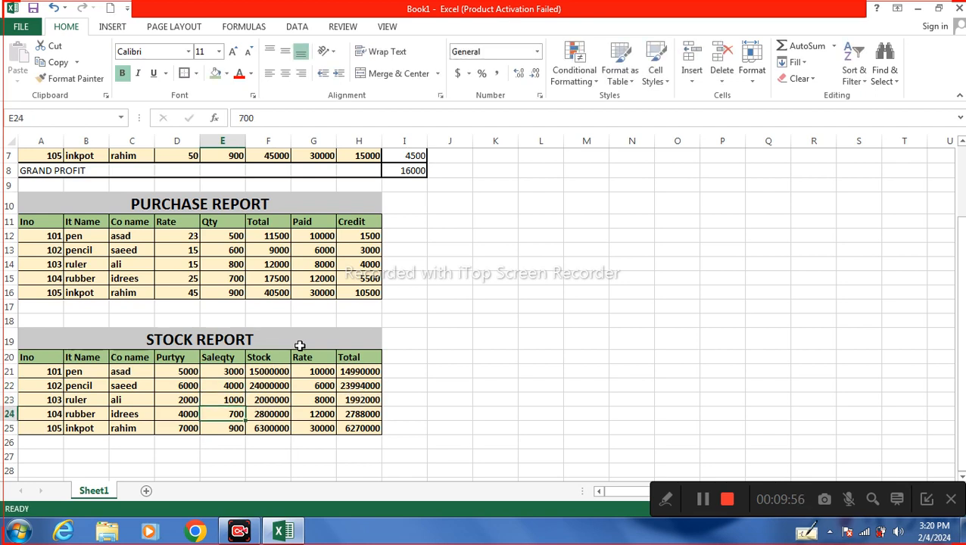
text(3000)
key(Return)
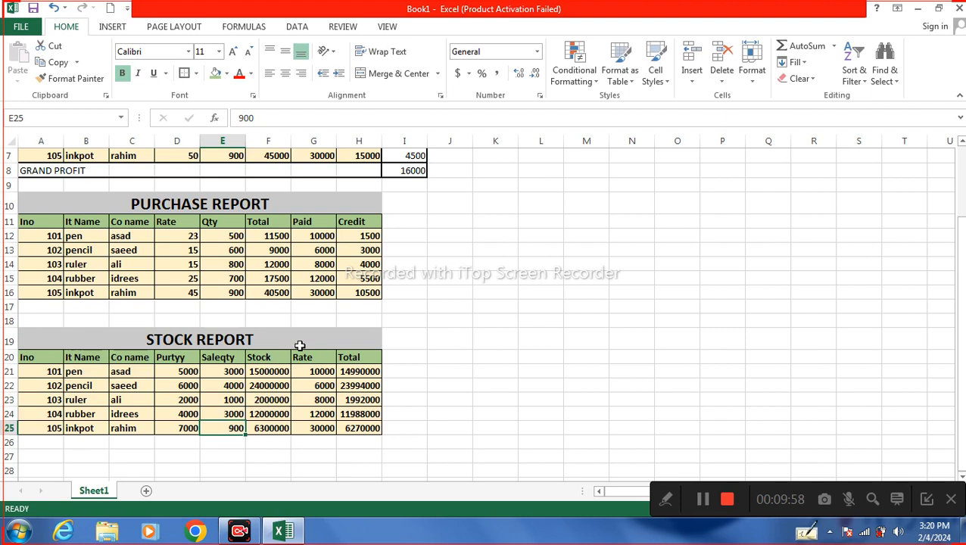
text(40)
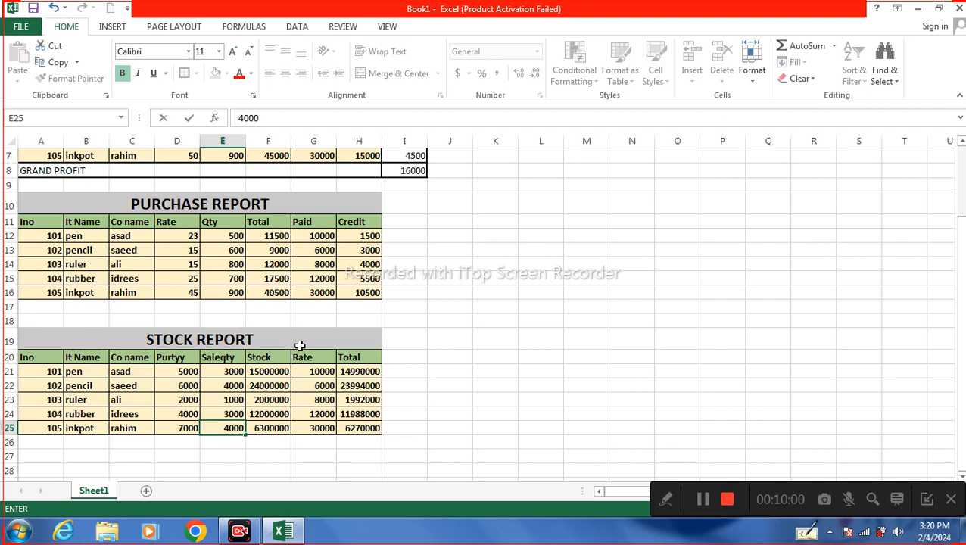
Step: Calculate the Stock column with =D21-E21 in F21 and fill the formula down to F25
click(272, 372)
text(=)
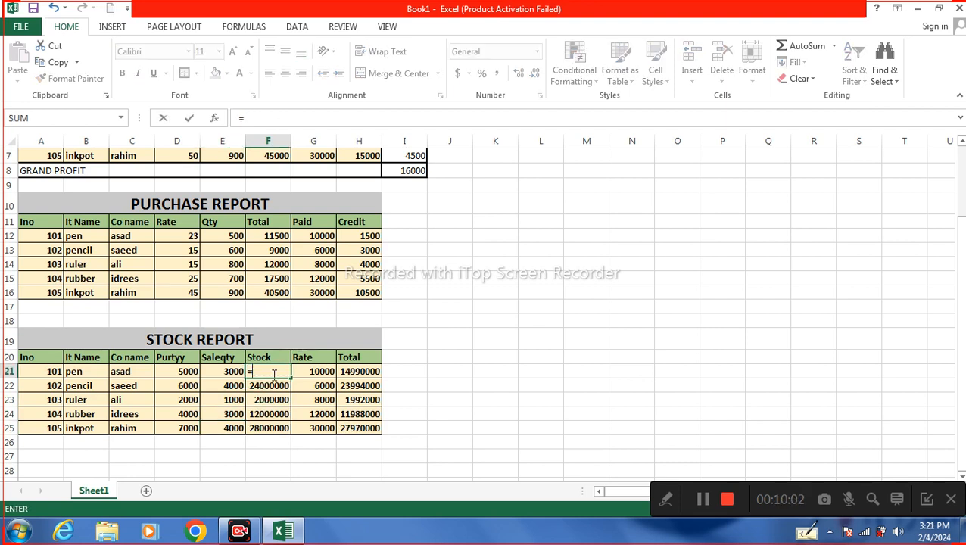
click(169, 371)
text(-)
click(215, 372)
key(Return)
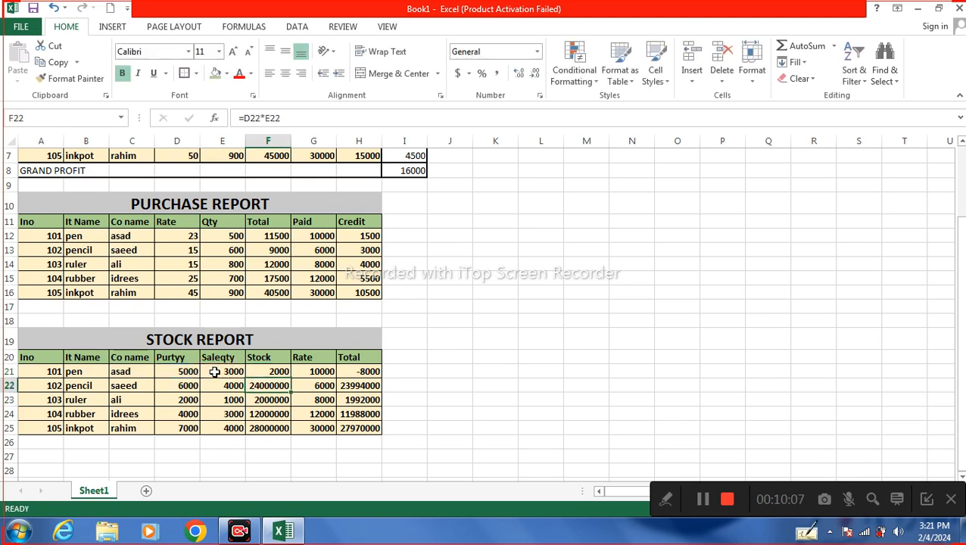
click(284, 374)
drag(289, 374, 297, 437)
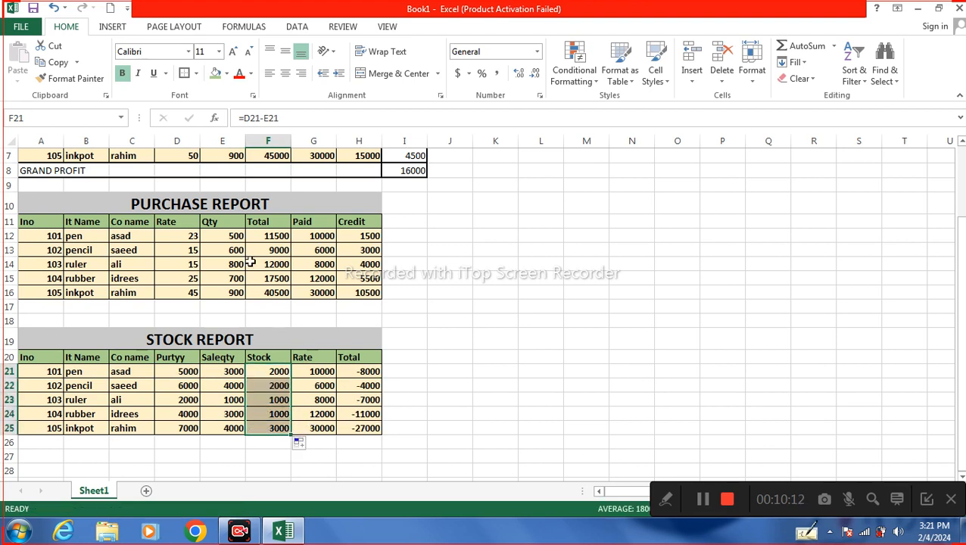
Step: Copy the purchase report rates in D12:D16 into the stock report's Rate column, G21:G25
drag(185, 241, 186, 298)
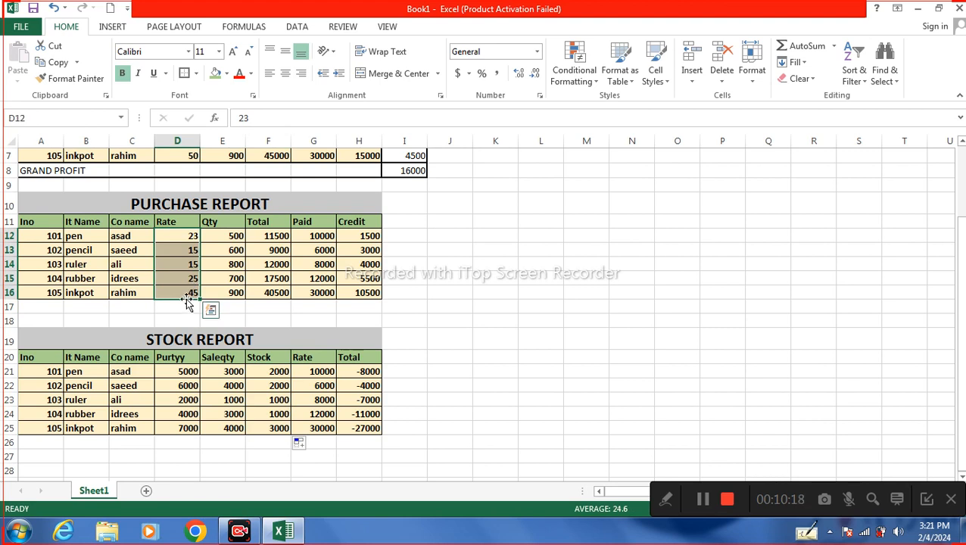
drag(189, 305, 301, 437)
click(346, 445)
click(496, 264)
Step: Calculate the stock report's Total column with =F21*G21 in H21 and fill the formula down to H25
click(357, 374)
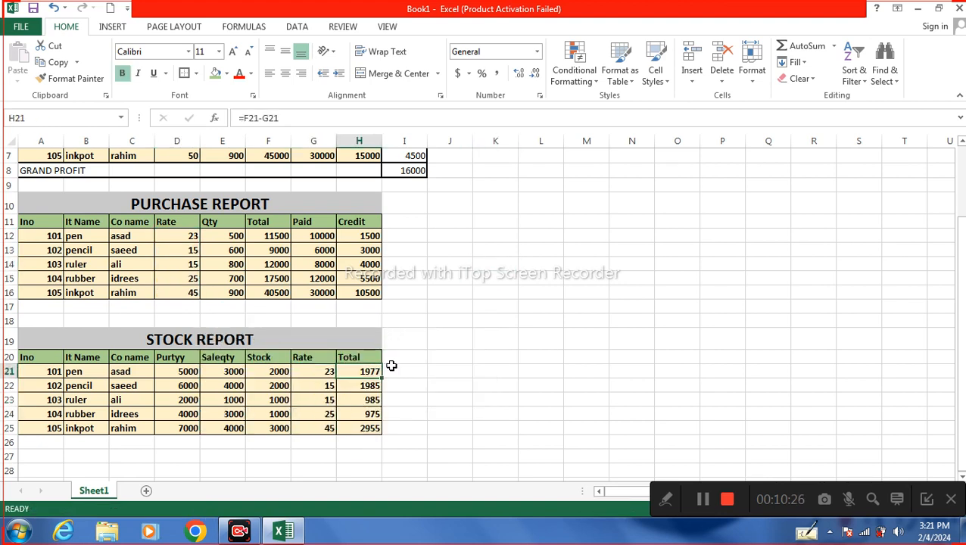
text(=)
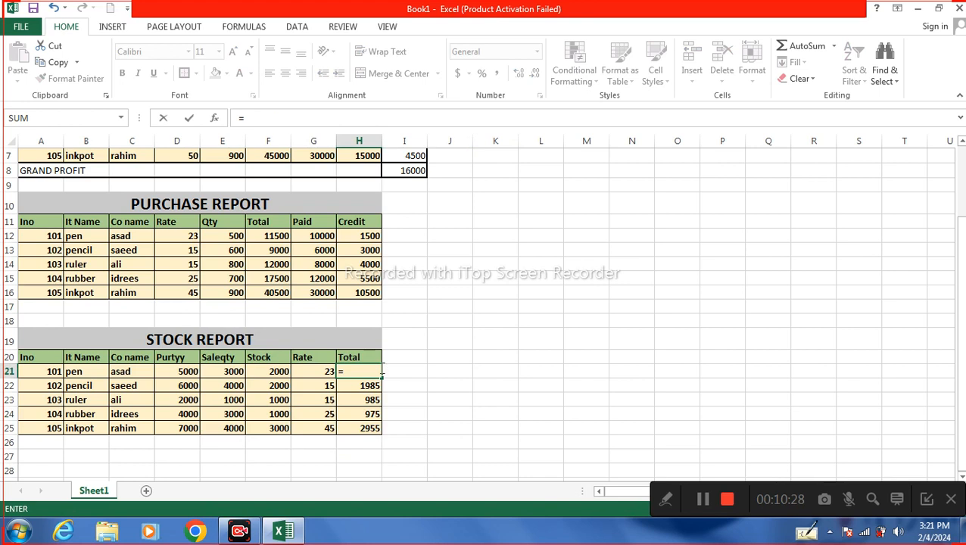
click(261, 372)
text(*)
click(306, 369)
key(Return)
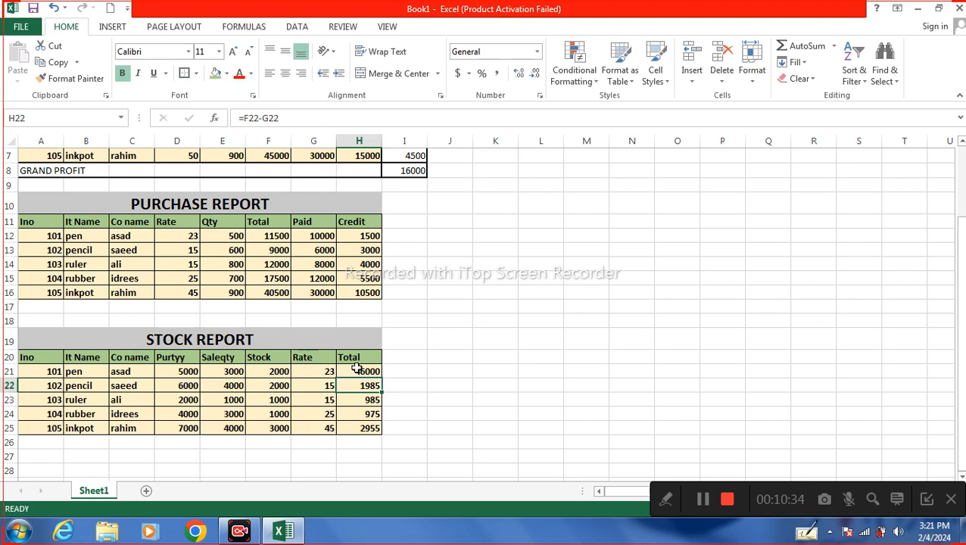
click(361, 370)
drag(383, 379, 382, 435)
click(275, 373)
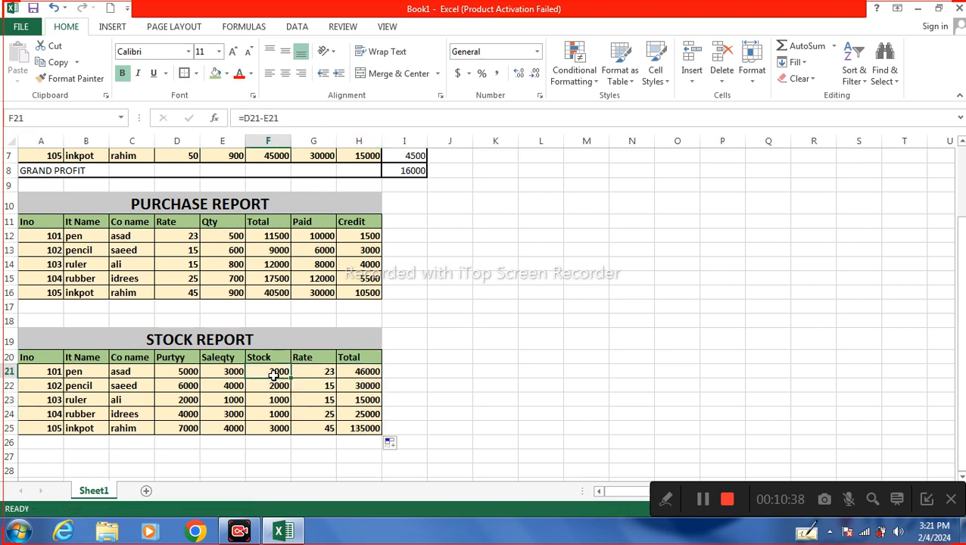
click(375, 373)
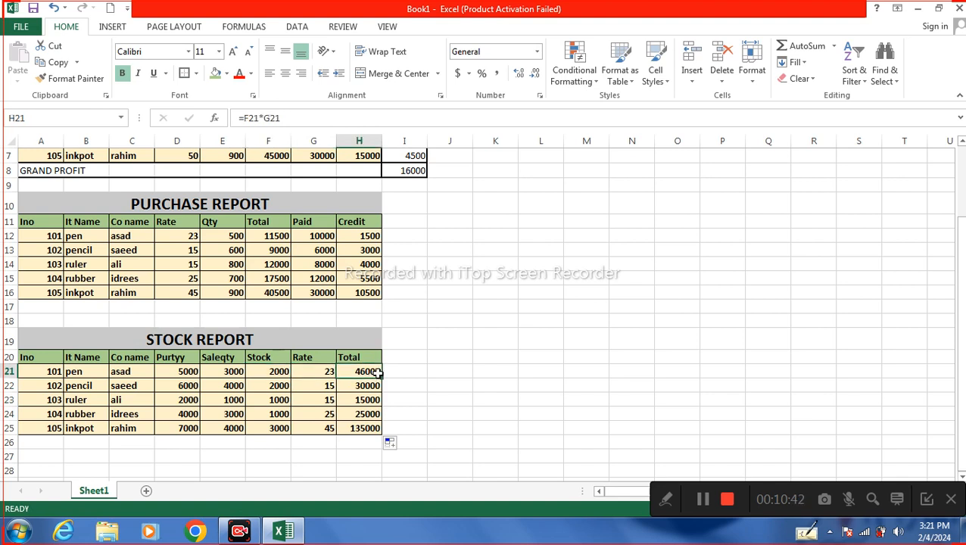